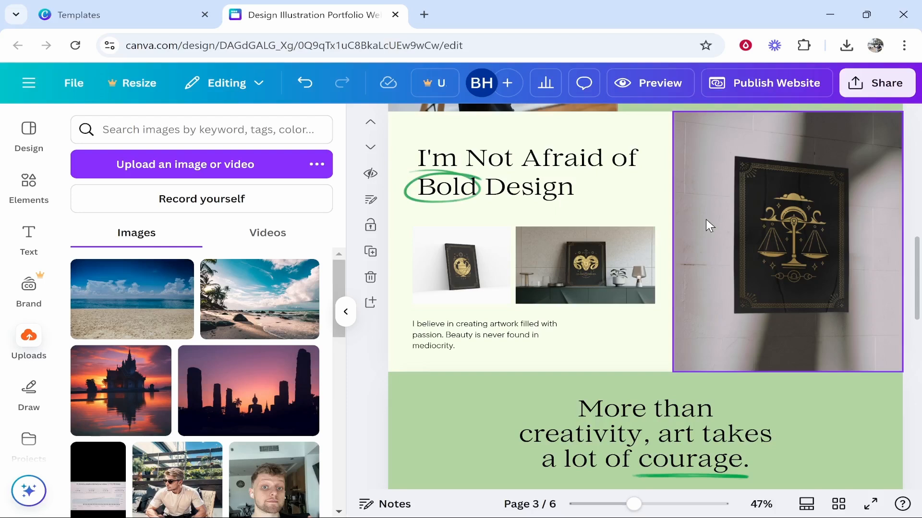
- Close the illustration portfolio template preview and return to the Canva Home page
{"action": "left_click", "coordinate": [395, 14]}
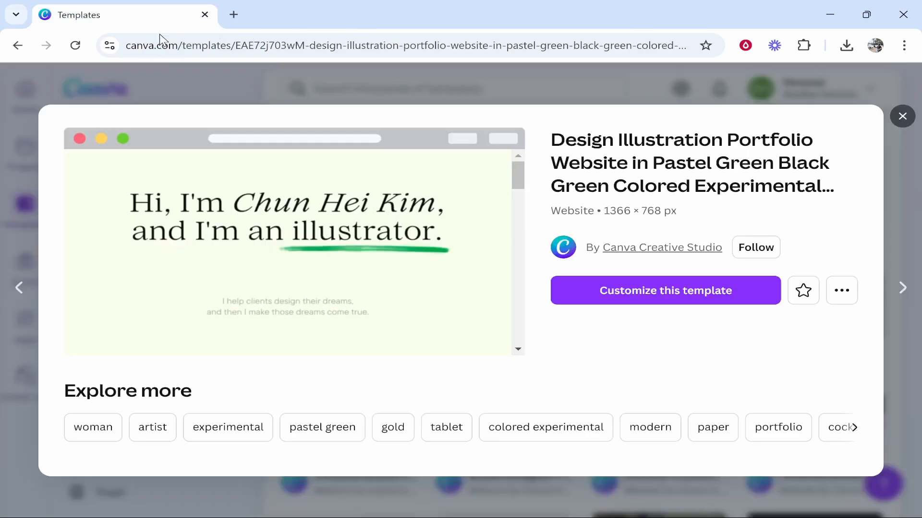
{"action": "left_click", "coordinate": [154, 76]}
{"action": "left_click", "coordinate": [96, 88]}
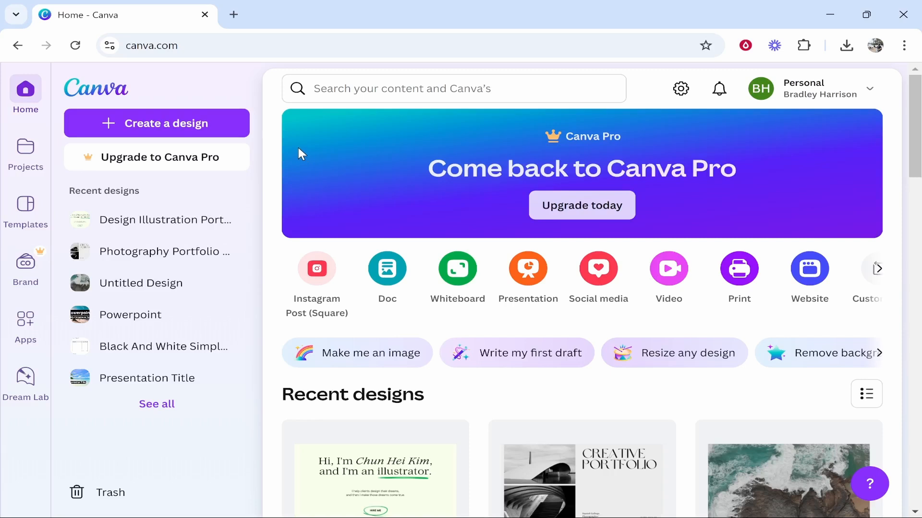
- Search the template library for 'portfolio website' and browse the 2,050 results
{"action": "left_click", "coordinate": [25, 208]}
{"action": "left_click", "coordinate": [400, 87]}
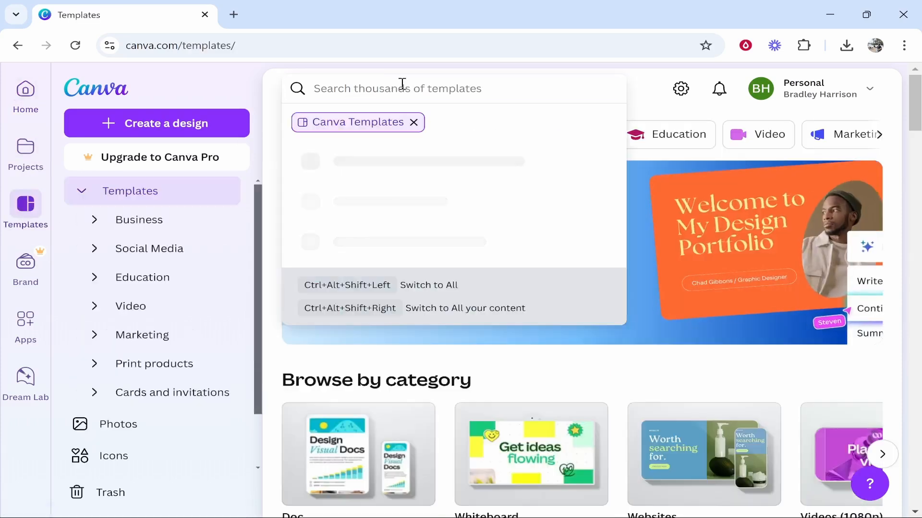
{"action": "type", "text": "portfolio websti"}
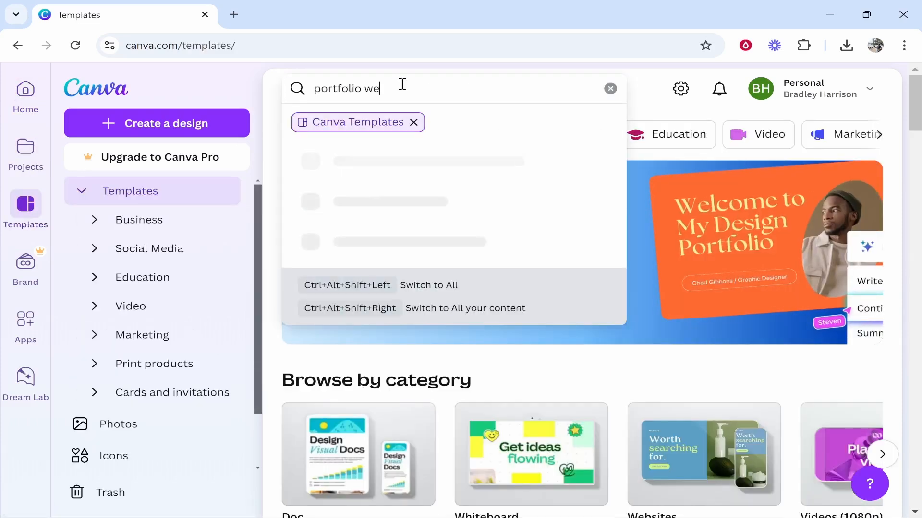
{"action": "left_click_drag", "start_coordinate": [406, 88], "coordinate": [313, 91]}
{"action": "left_click", "coordinate": [417, 159]}
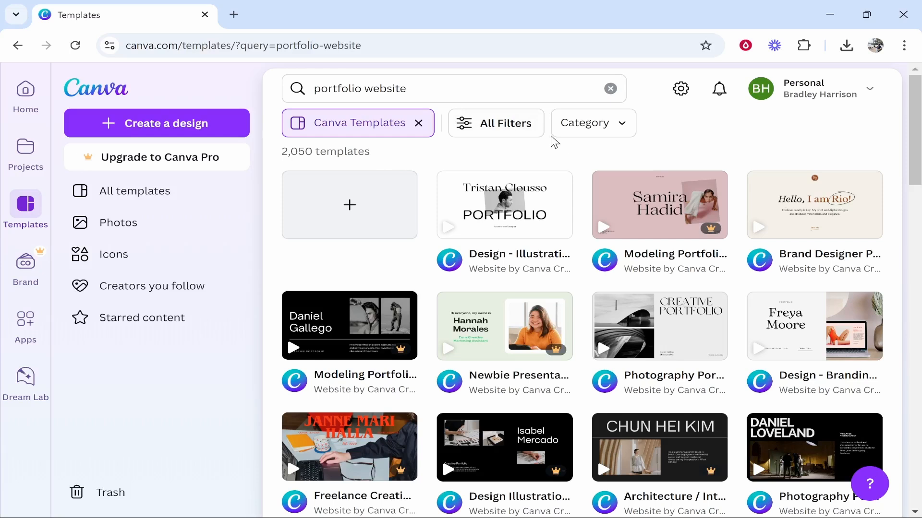
{"action": "mouse_move", "coordinate": [705, 237]}
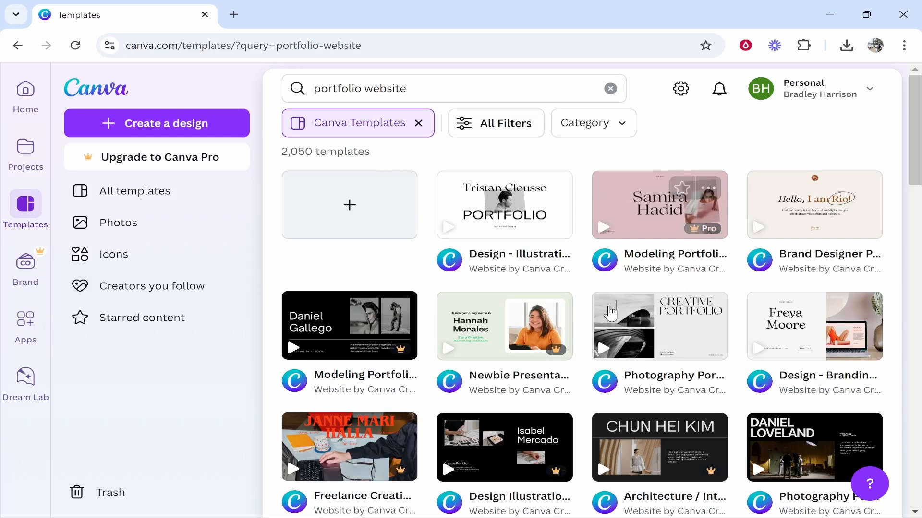
{"action": "mouse_move", "coordinate": [408, 338]}
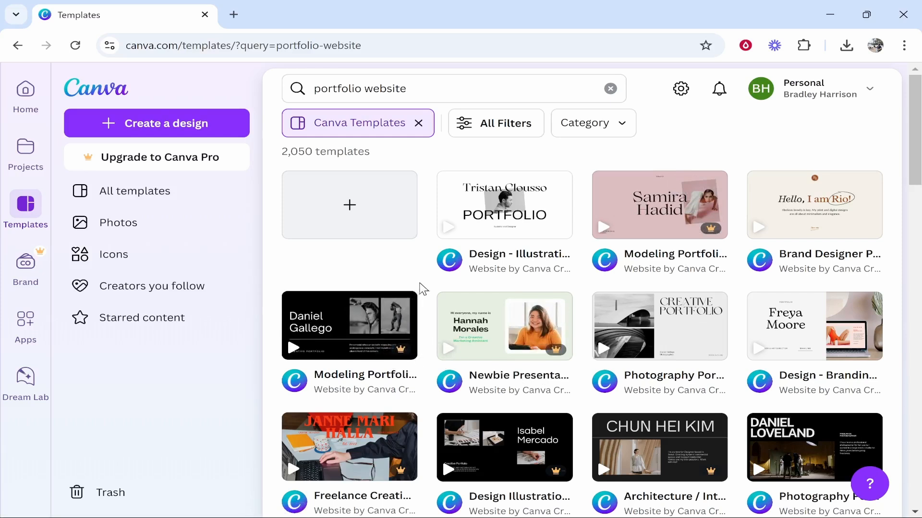
{"action": "mouse_move", "coordinate": [412, 308]}
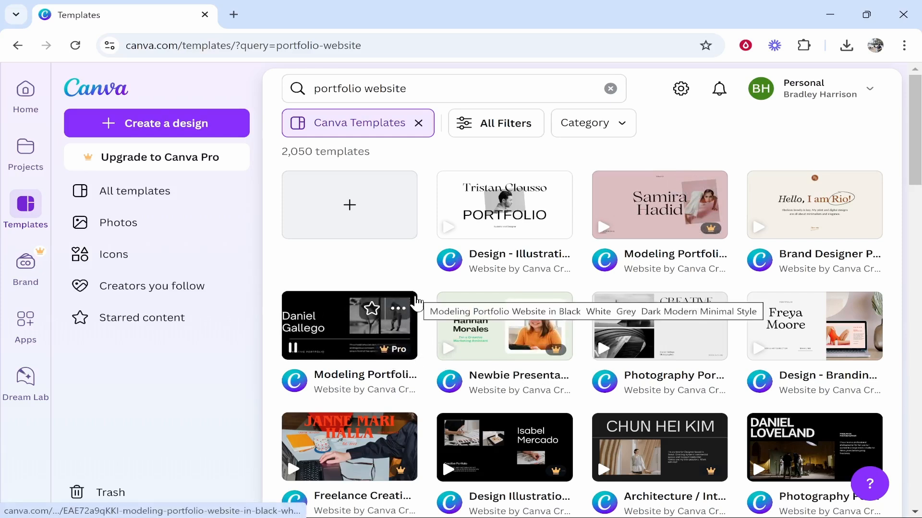
{"action": "scroll", "coordinate": [420, 303], "scroll_direction": "down", "scroll_amount": 2}
{"action": "scroll", "coordinate": [424, 389], "scroll_direction": "down", "scroll_amount": 5}
{"action": "scroll", "coordinate": [424, 393], "scroll_direction": "up", "scroll_amount": 5}
{"action": "scroll", "coordinate": [424, 390], "scroll_direction": "up", "scroll_amount": 1}
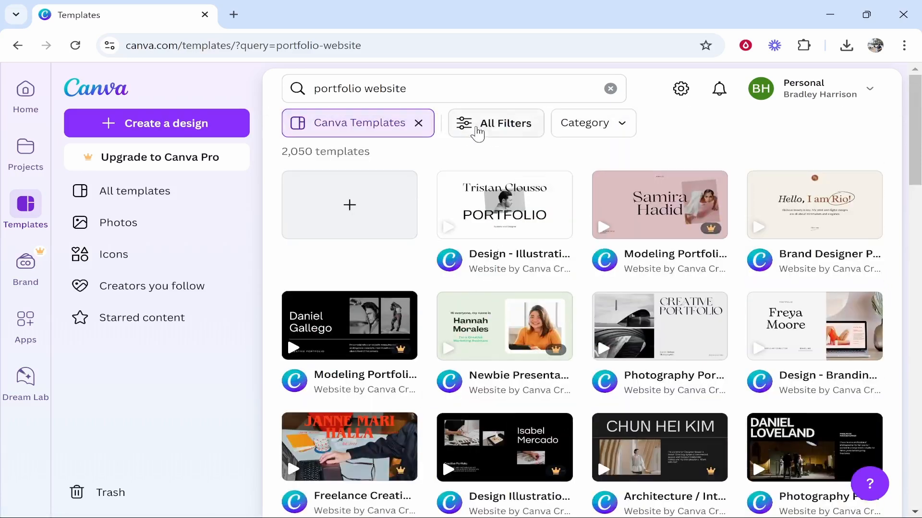
- Filter the portfolio website templates by Portfolio theme and Simple style, leaving 182 results
{"action": "left_click", "coordinate": [497, 126]}
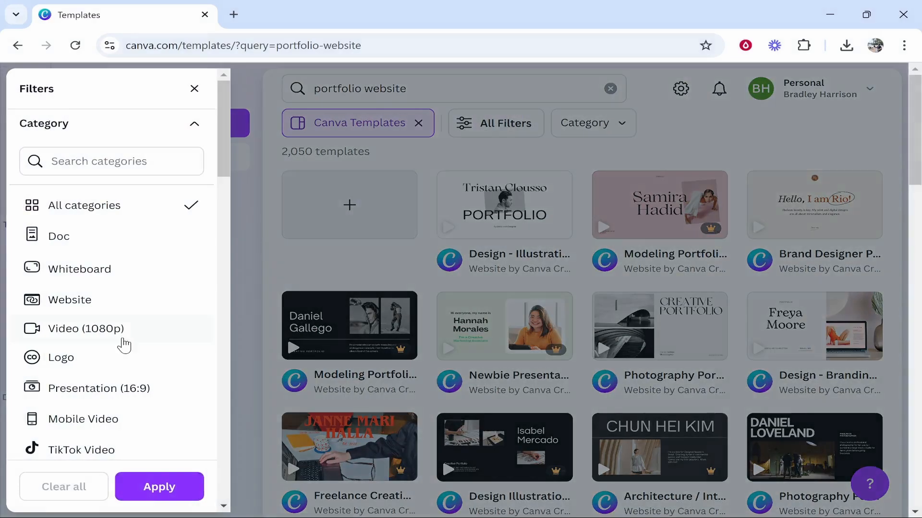
{"action": "scroll", "coordinate": [91, 331], "scroll_direction": "down", "scroll_amount": 7}
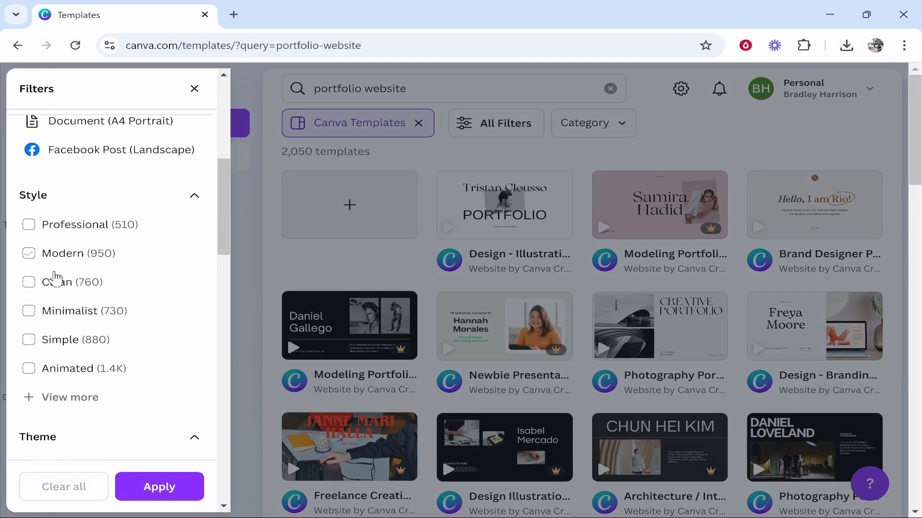
{"action": "scroll", "coordinate": [67, 281], "scroll_direction": "down", "scroll_amount": 5}
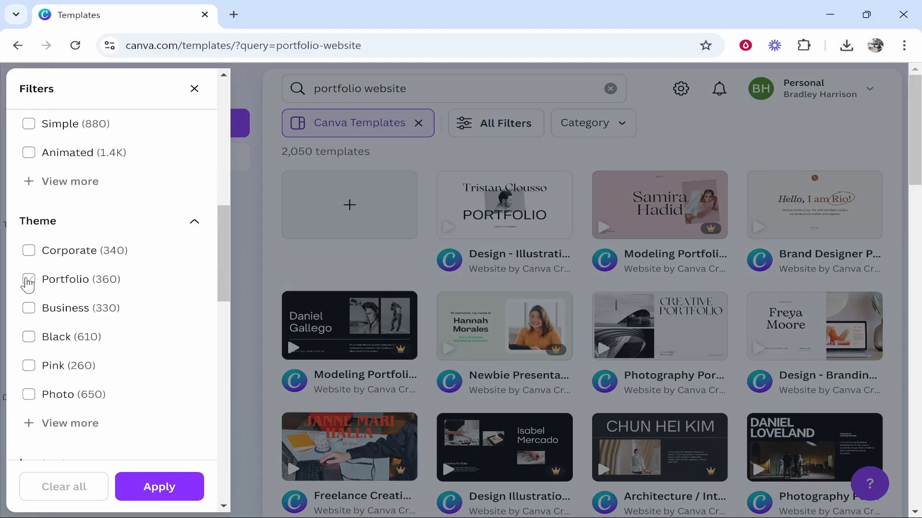
{"action": "left_click", "coordinate": [37, 282]}
{"action": "scroll", "coordinate": [124, 308], "scroll_direction": "up", "scroll_amount": 3}
{"action": "left_click", "coordinate": [38, 270]}
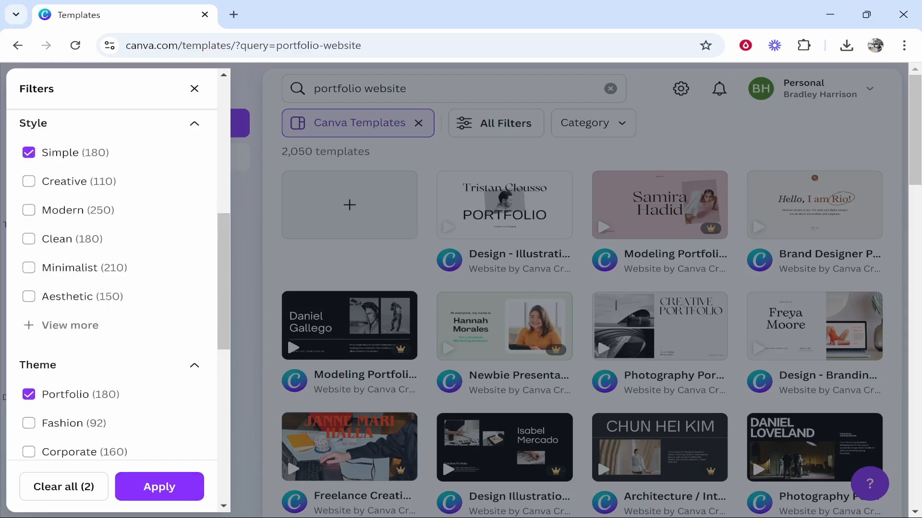
{"action": "left_click", "coordinate": [163, 487]}
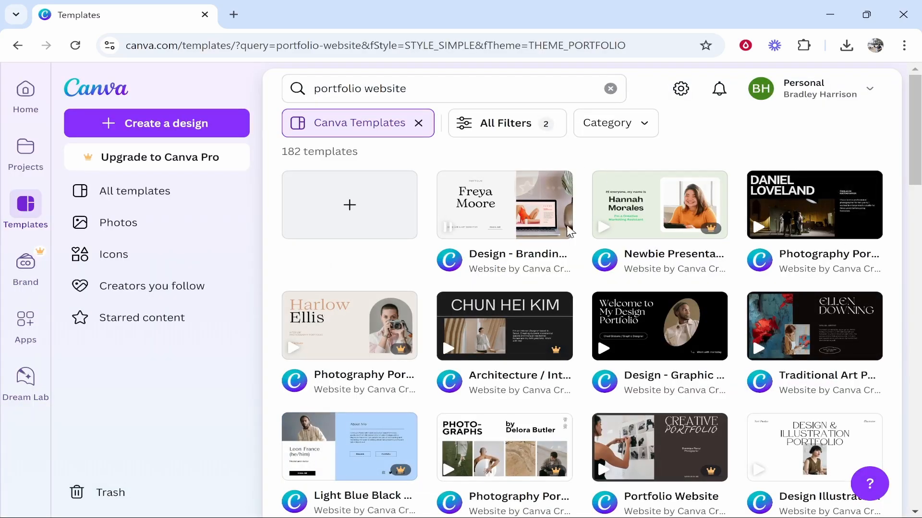
{"action": "mouse_move", "coordinate": [529, 220]}
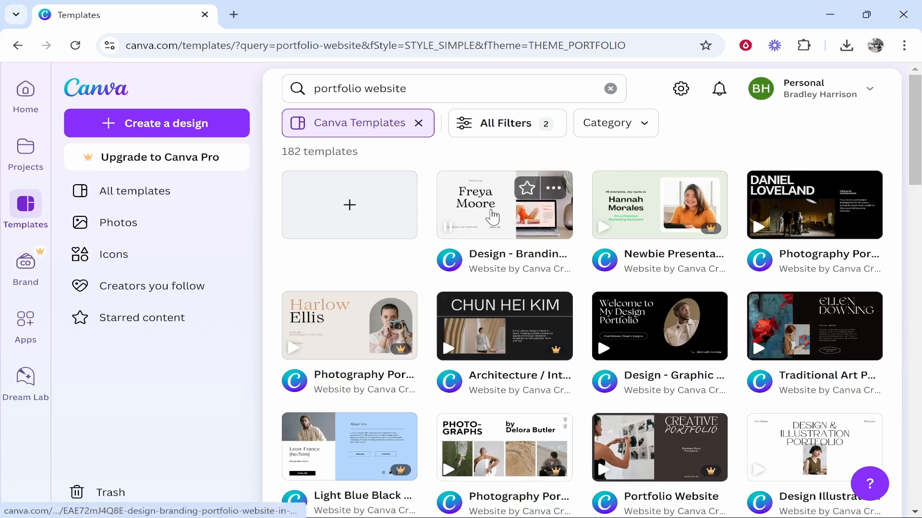
{"action": "scroll", "coordinate": [504, 307], "scroll_direction": "down", "scroll_amount": 3}
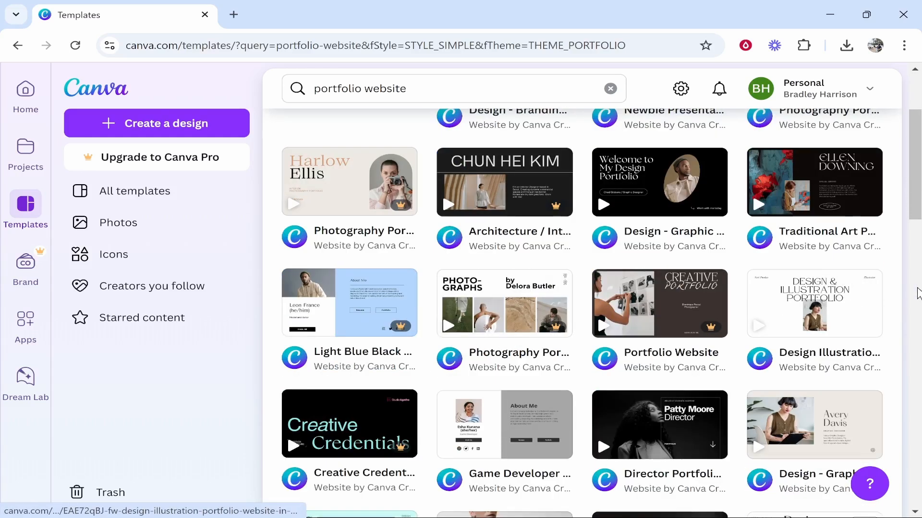
{"action": "scroll", "coordinate": [918, 296], "scroll_direction": "down", "scroll_amount": 3}
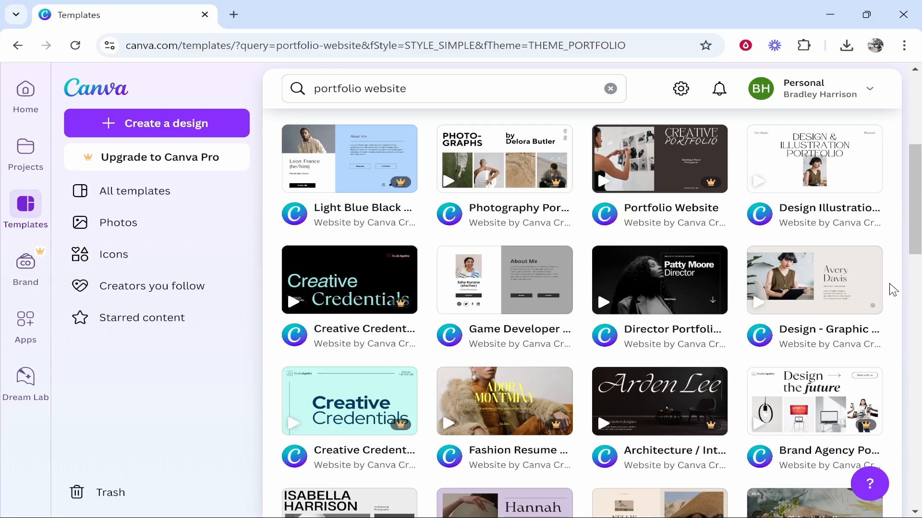
{"action": "scroll", "coordinate": [893, 290], "scroll_direction": "down", "scroll_amount": 5}
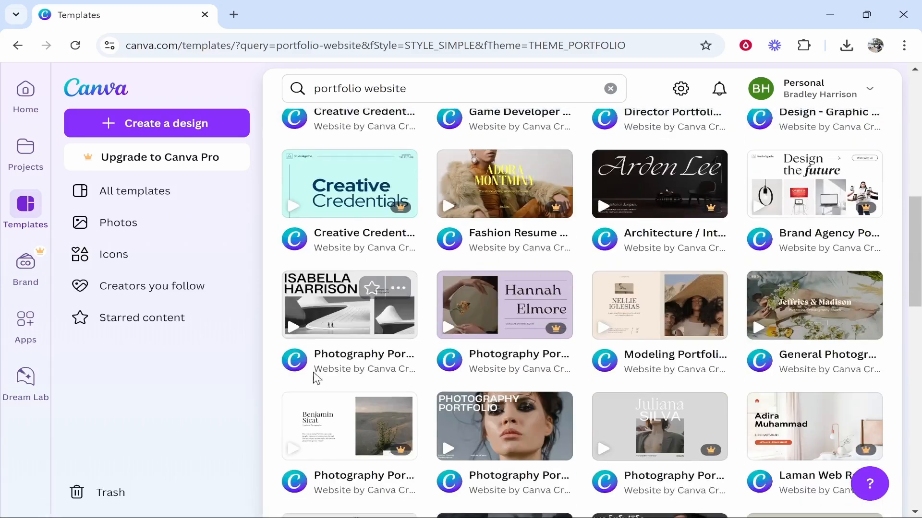
{"action": "scroll", "coordinate": [312, 361], "scroll_direction": "down", "scroll_amount": 2}
{"action": "scroll", "coordinate": [544, 370], "scroll_direction": "down", "scroll_amount": 8}
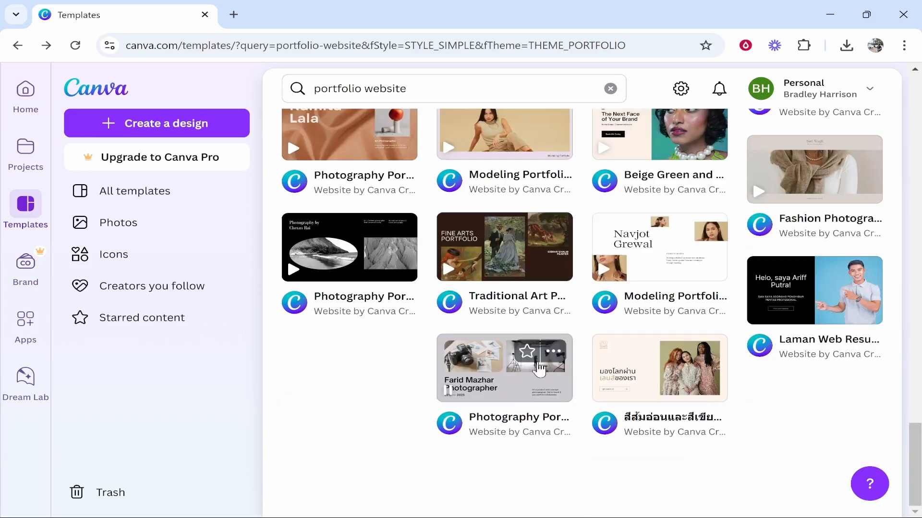
- Open the Light Grey and Black Monochromatic Photography Portfolio template and scroll through its preview
{"action": "left_click", "coordinate": [492, 379]}
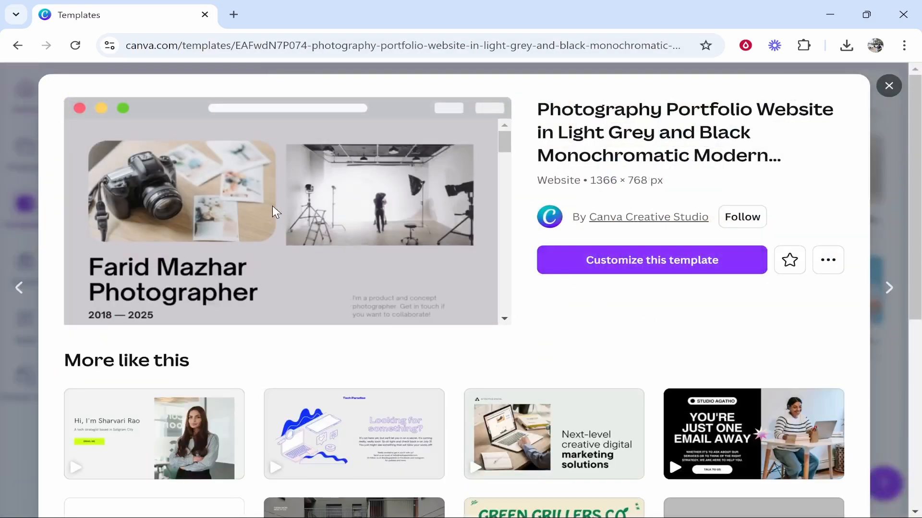
{"action": "scroll", "coordinate": [379, 197], "scroll_direction": "down", "scroll_amount": 5}
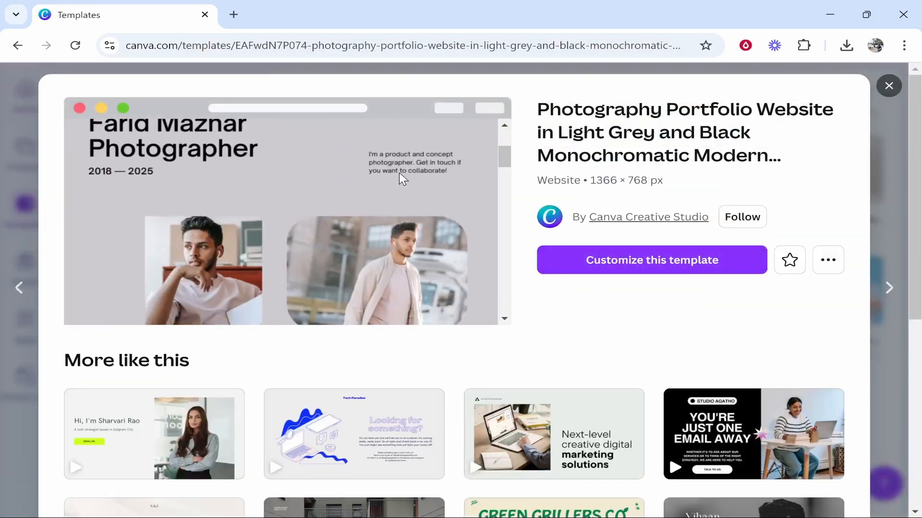
{"action": "scroll", "coordinate": [344, 184], "scroll_direction": "down", "scroll_amount": 5}
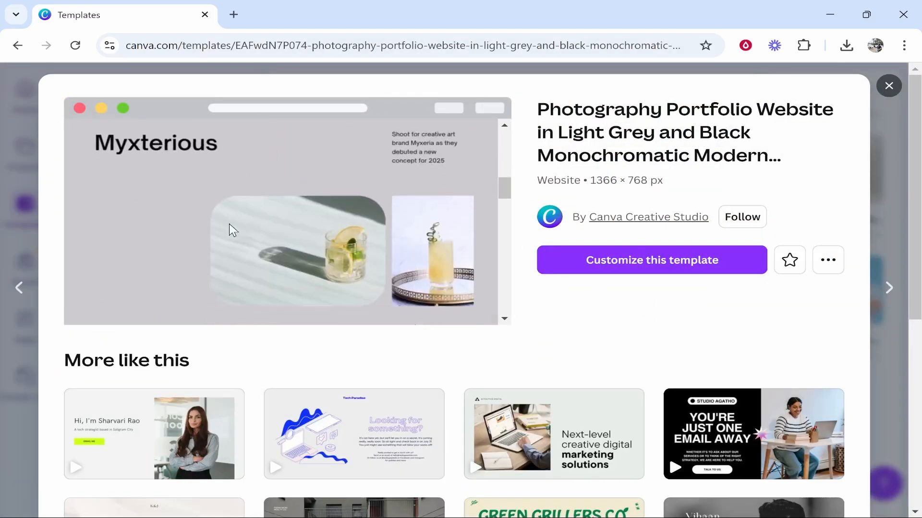
{"action": "scroll", "coordinate": [437, 257], "scroll_direction": "up", "scroll_amount": 10}
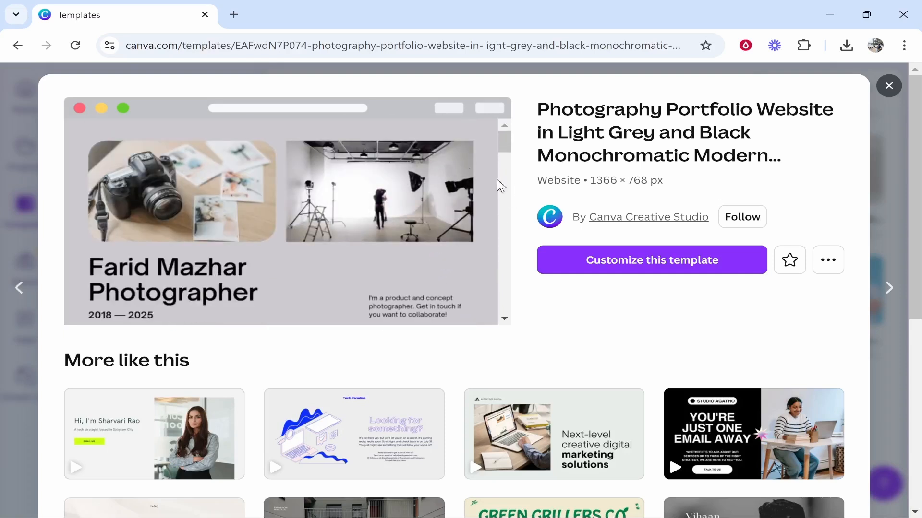
{"action": "left_click", "coordinate": [669, 259]}
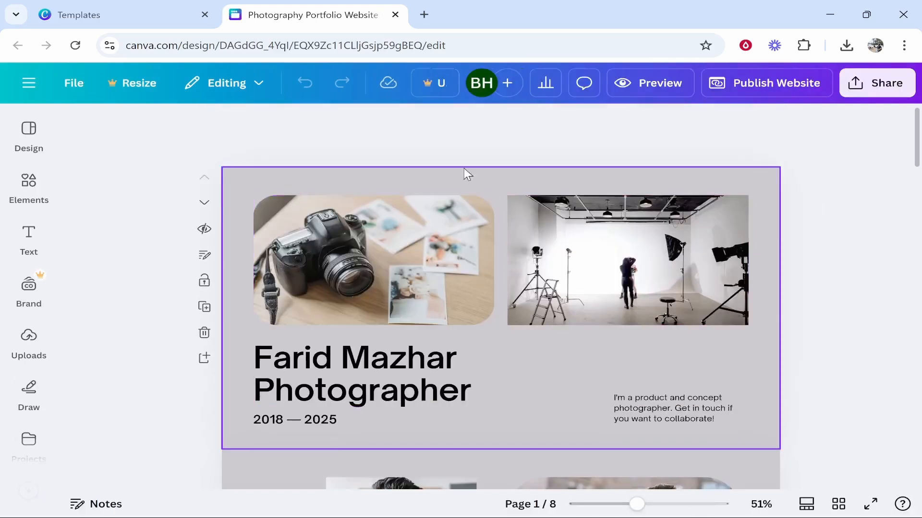
{"action": "left_click", "coordinate": [618, 252]}
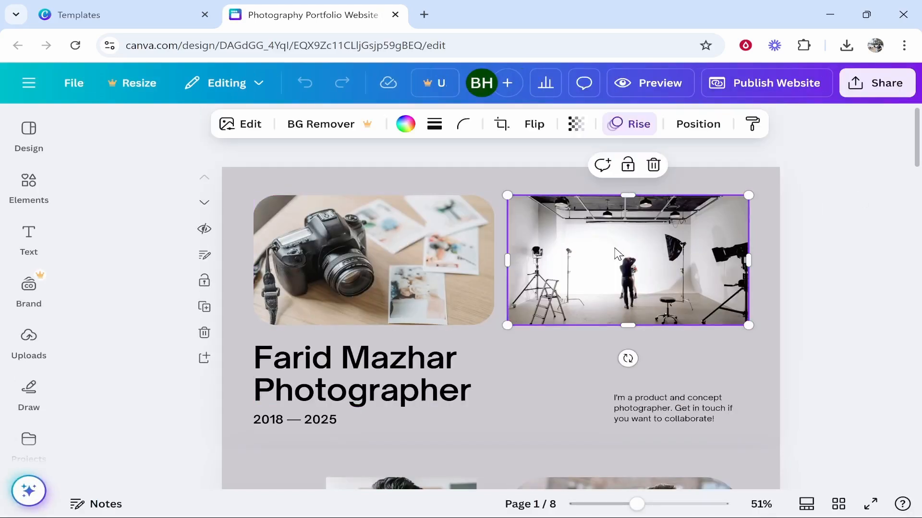
{"action": "left_click", "coordinate": [406, 235]}
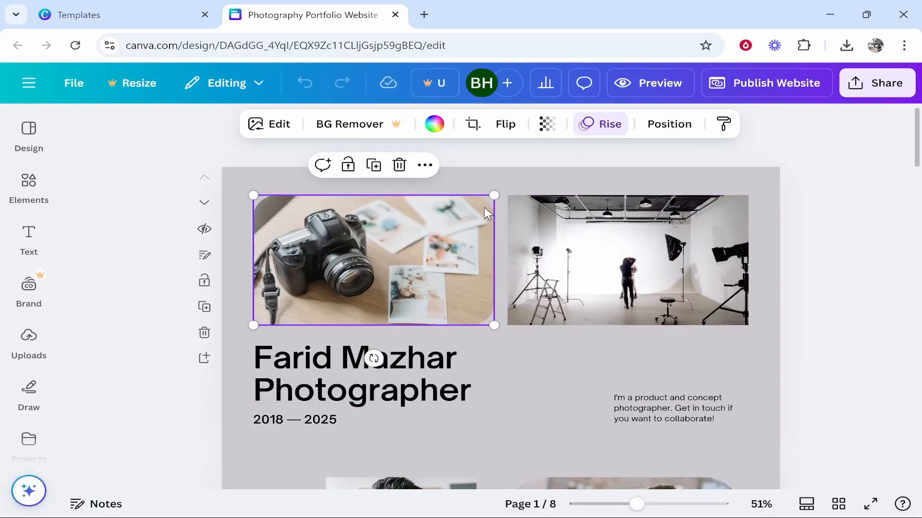
{"action": "left_click", "coordinate": [250, 179]}
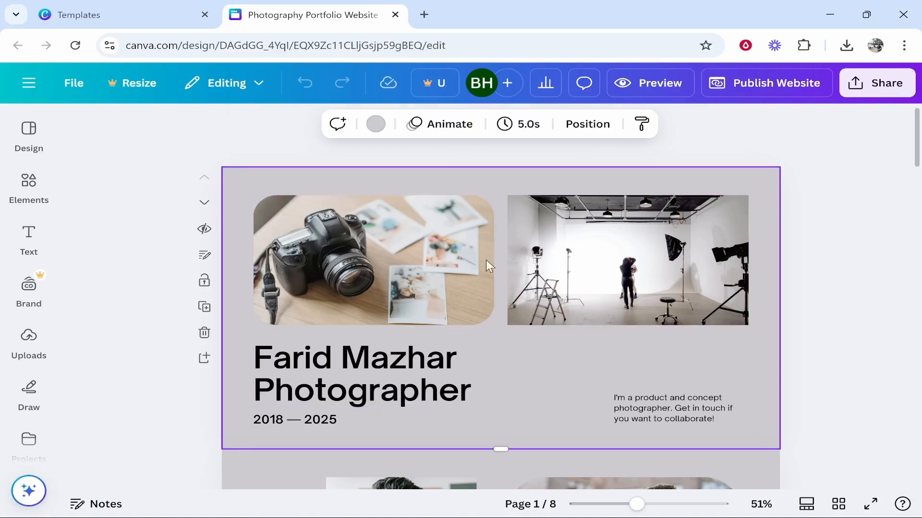
- Change the first page's background colour from light grey to black
{"action": "left_click", "coordinate": [376, 123]}
{"action": "scroll", "coordinate": [165, 315], "scroll_direction": "down", "scroll_amount": 2}
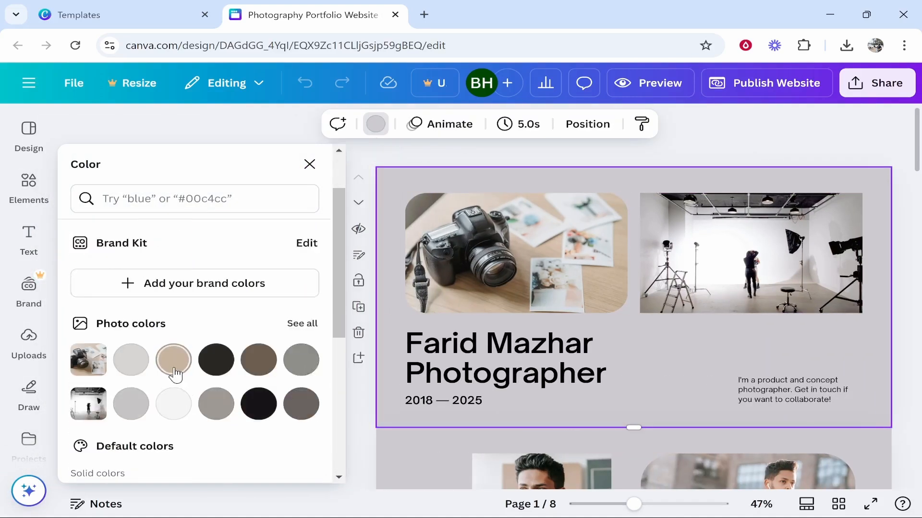
{"action": "left_click", "coordinate": [175, 364]}
{"action": "left_click", "coordinate": [259, 405]}
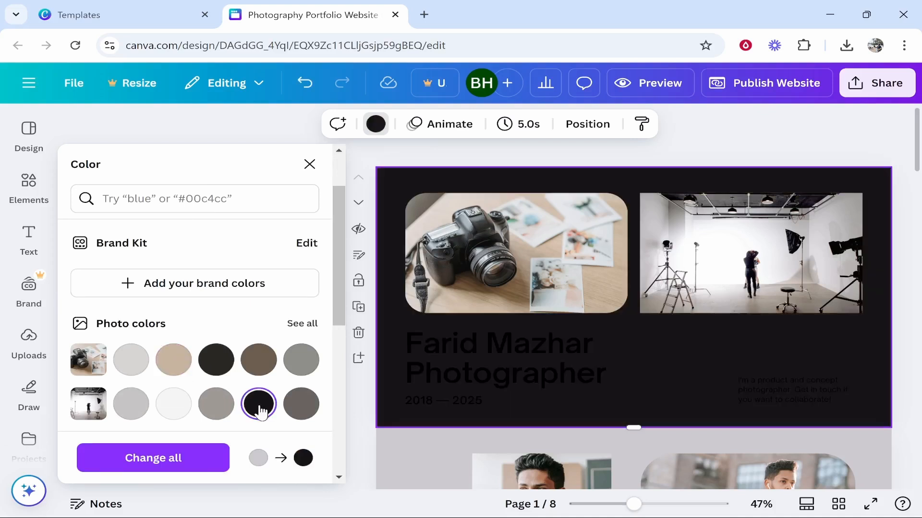
{"action": "left_click", "coordinate": [739, 149]}
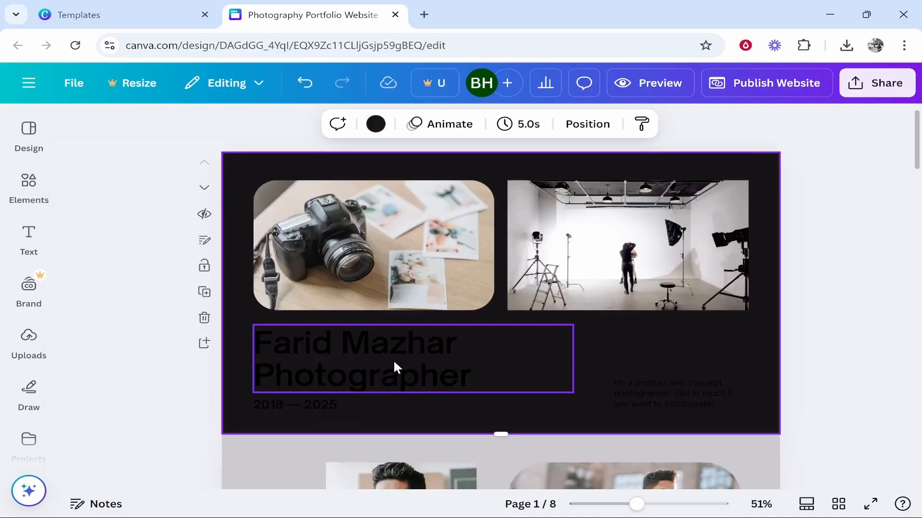
- Select all of the headline text, briefly checking the text effects options
{"action": "double_click", "coordinate": [371, 356]}
{"action": "left_click", "coordinate": [528, 360]}
{"action": "double_click", "coordinate": [426, 364]}
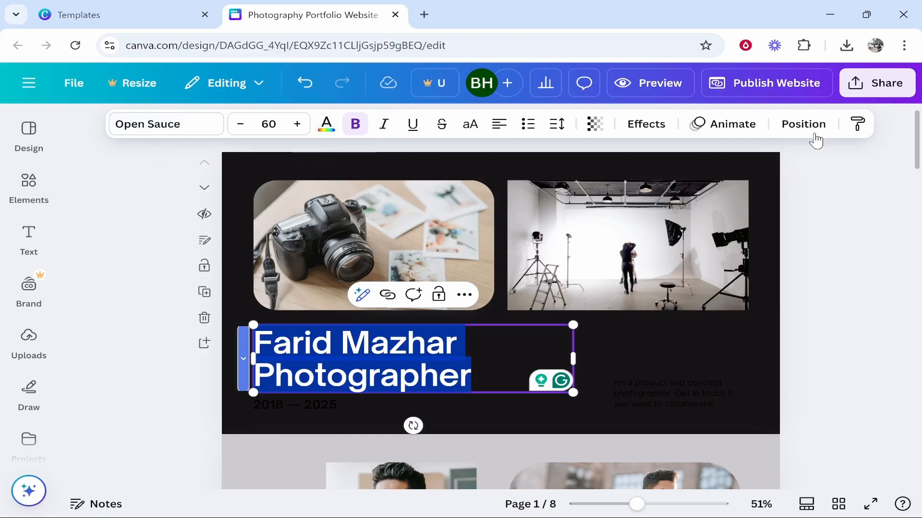
{"action": "left_click", "coordinate": [639, 126]}
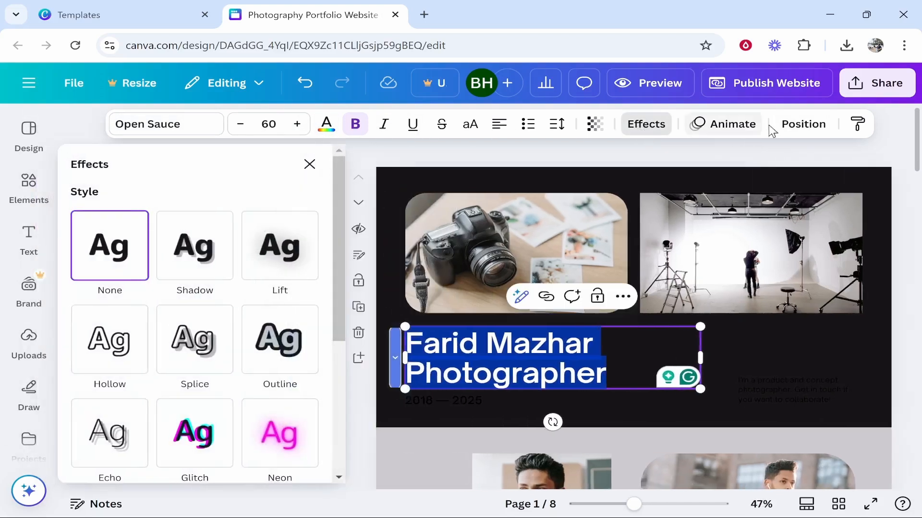
{"action": "left_click", "coordinate": [309, 164]}
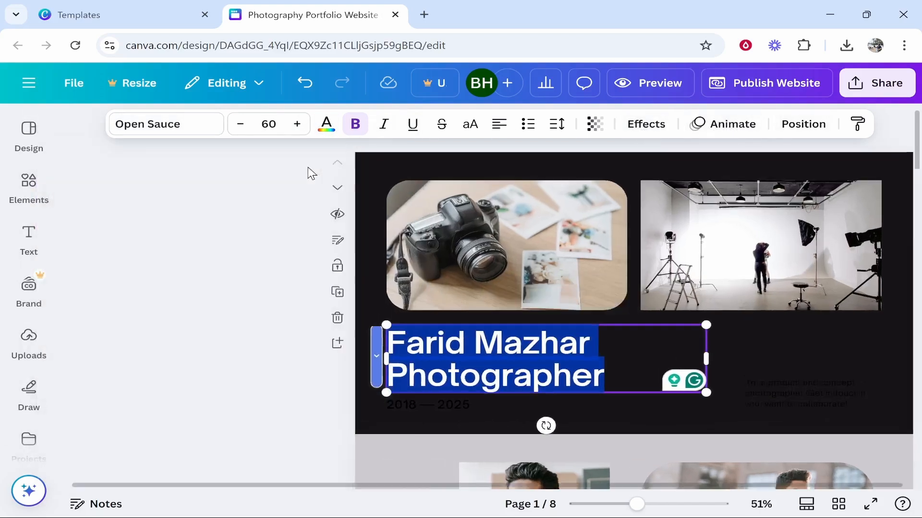
- Make the headline white with the custom colour #FFFFFF
{"action": "left_click", "coordinate": [331, 128]}
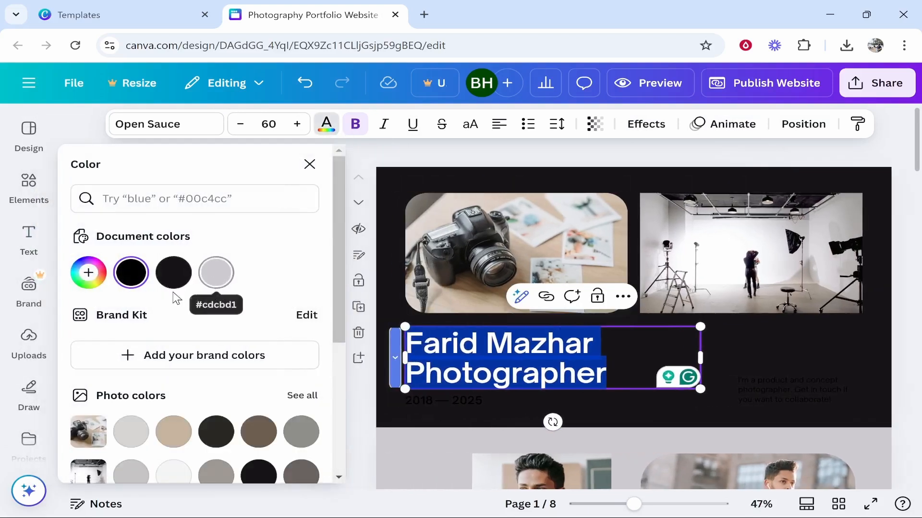
{"action": "left_click", "coordinate": [88, 272]}
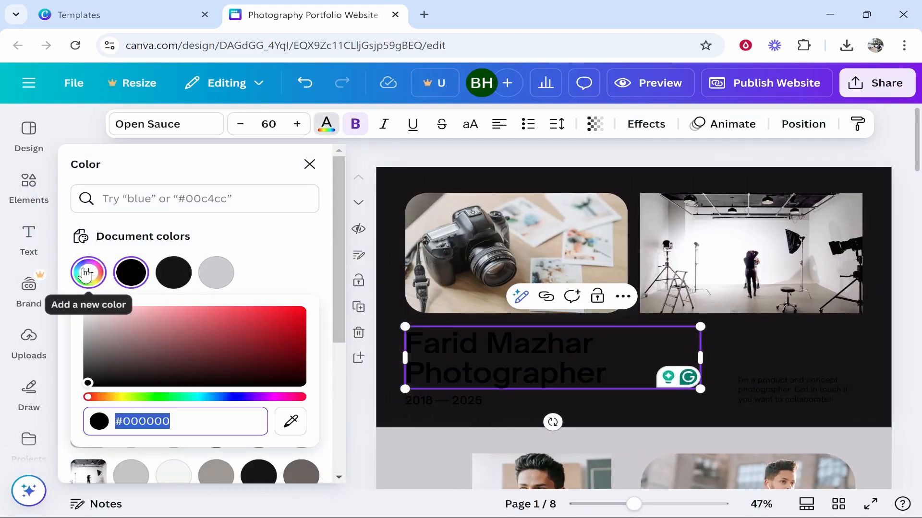
{"action": "type", "text": "FFFFFF"}
{"action": "key", "text": "Return"}
{"action": "left_click", "coordinate": [113, 418]}
{"action": "left_click_drag", "start_coordinate": [151, 422], "coordinate": [128, 418]}
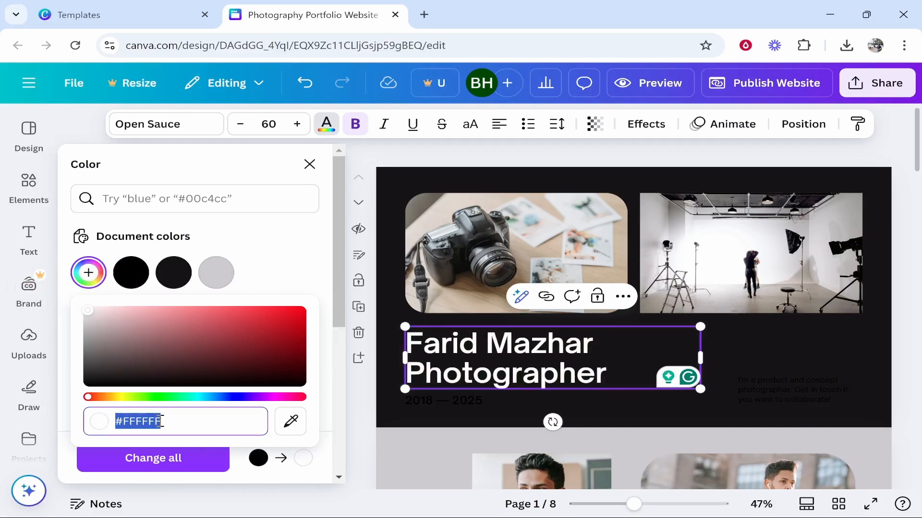
{"action": "left_click", "coordinate": [161, 422]}
{"action": "left_click", "coordinate": [242, 271]}
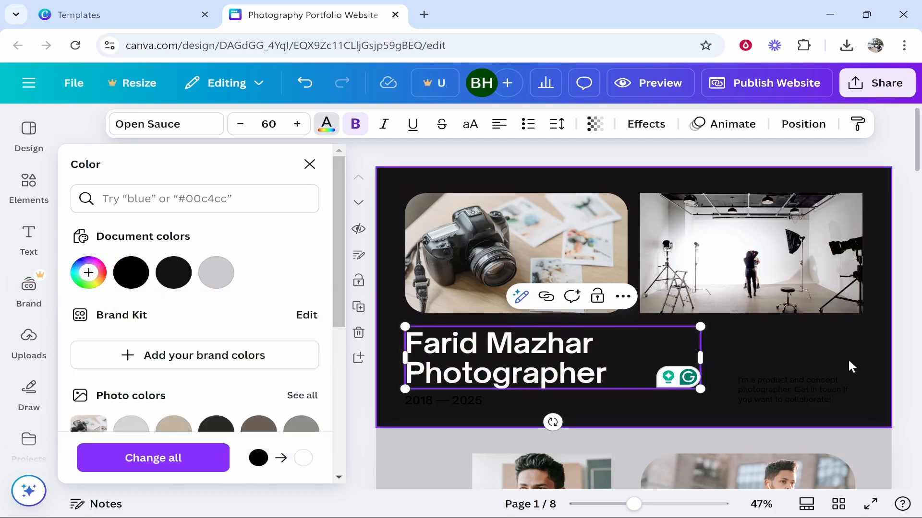
{"action": "left_click", "coordinate": [838, 372]}
- Turn the 2018 — 2025 years line and the short description text white
{"action": "left_click", "coordinate": [338, 404]}
{"action": "left_click", "coordinate": [351, 406]}
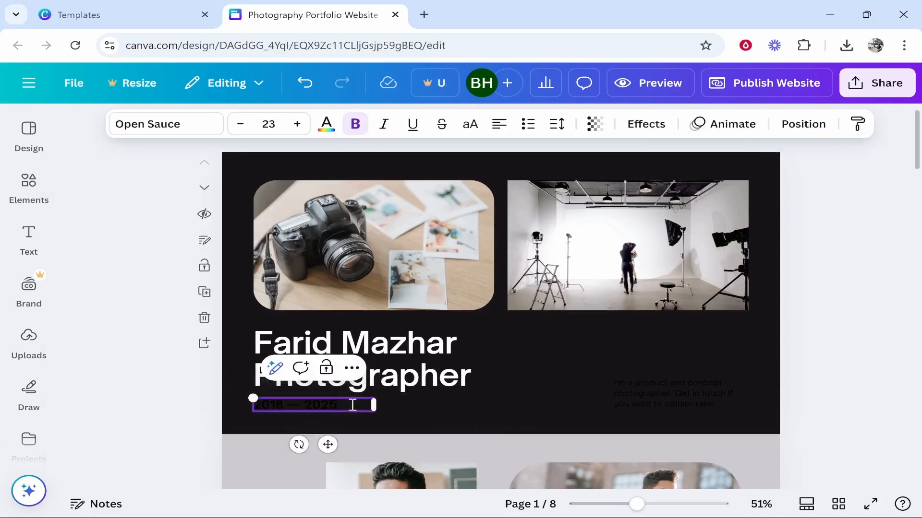
{"action": "left_click", "coordinate": [322, 126]}
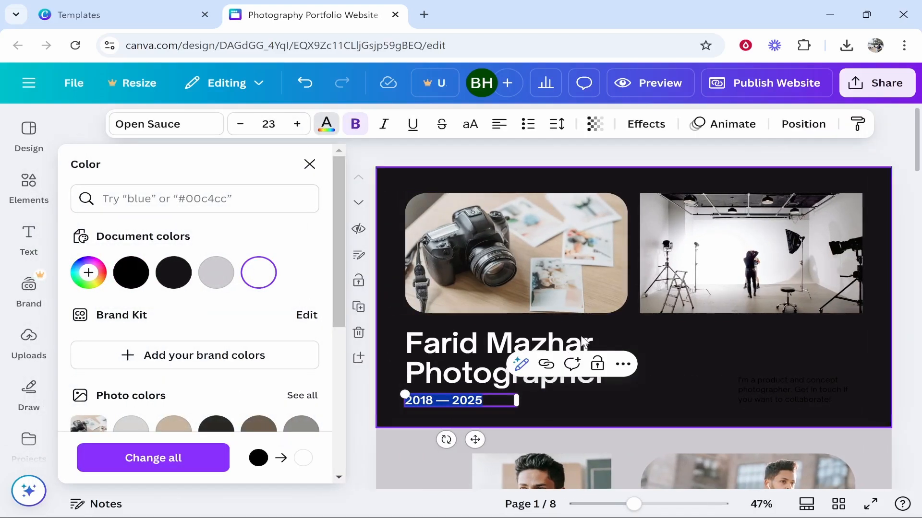
{"action": "left_click", "coordinate": [773, 360]}
{"action": "left_click", "coordinate": [696, 392]}
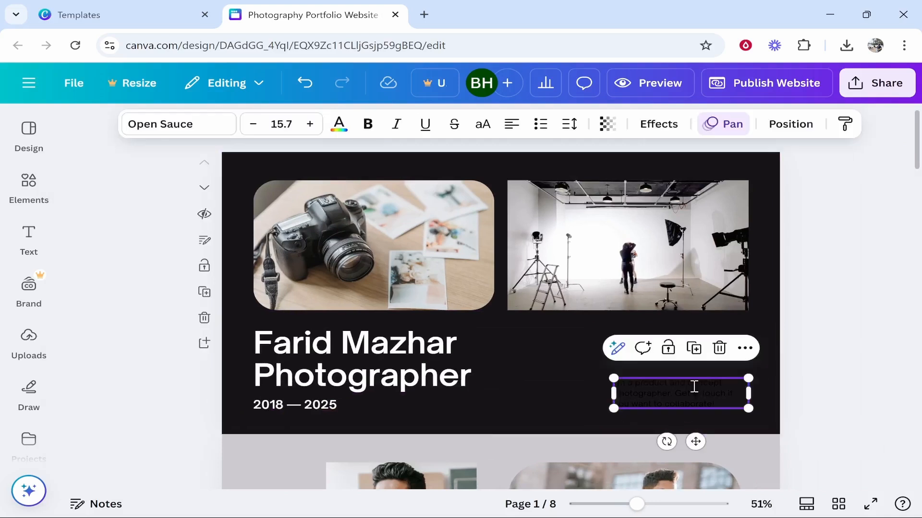
{"action": "double_click", "coordinate": [696, 393]}
{"action": "left_click", "coordinate": [339, 124]}
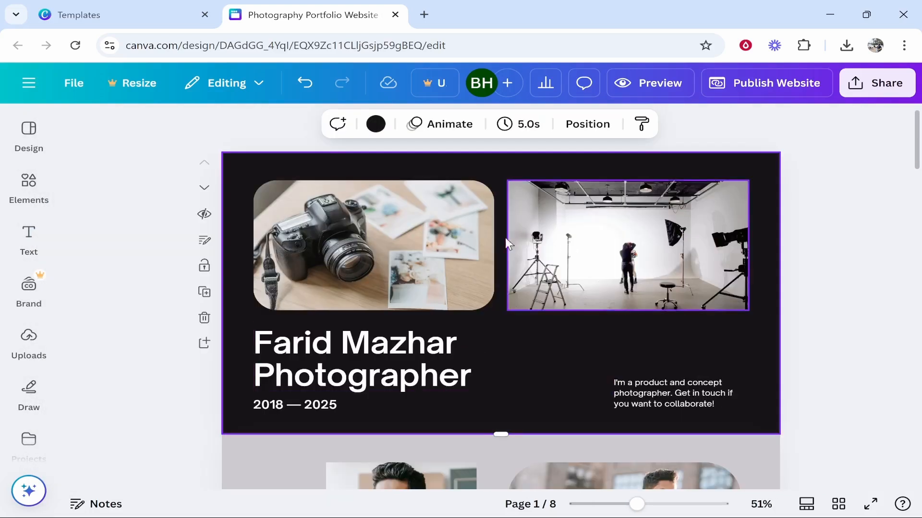
- Retype the headline as the designer's name followed by 'Graphic Design'
{"action": "left_click", "coordinate": [472, 376]}
{"action": "double_click", "coordinate": [471, 376]}
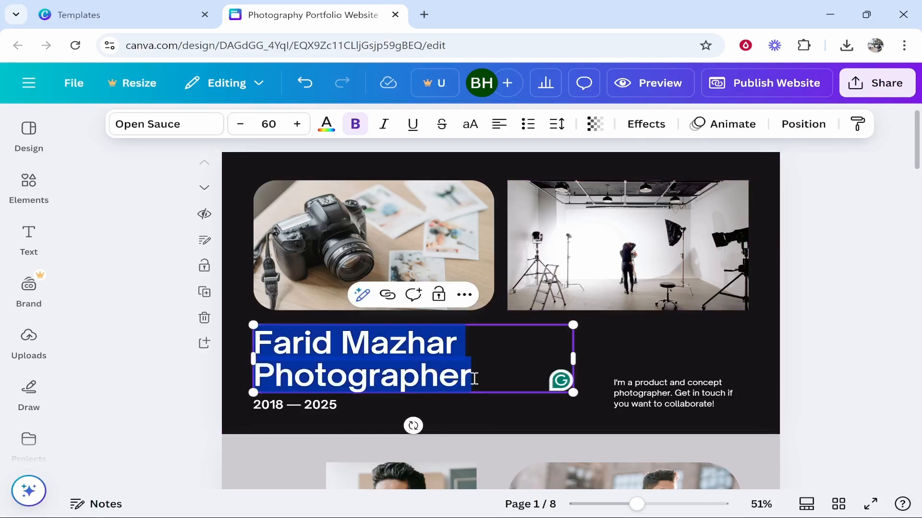
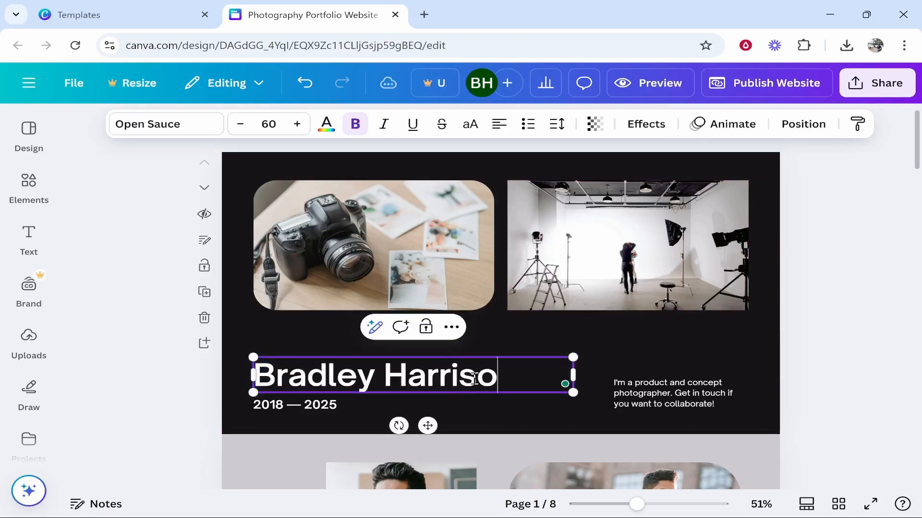
{"action": "left_click_drag", "start_coordinate": [496, 378], "coordinate": [253, 379]}
{"action": "left_click", "coordinate": [498, 379]}
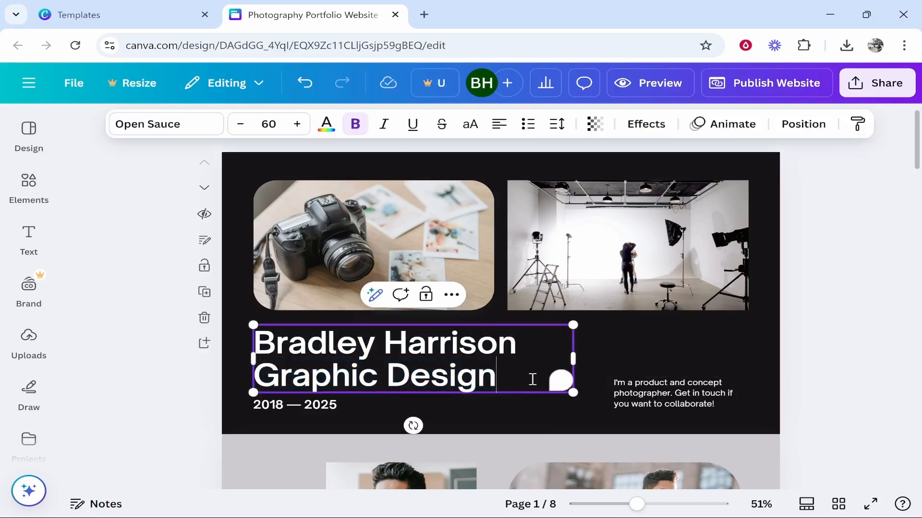
{"action": "left_click_drag", "start_coordinate": [527, 381], "coordinate": [257, 338]}
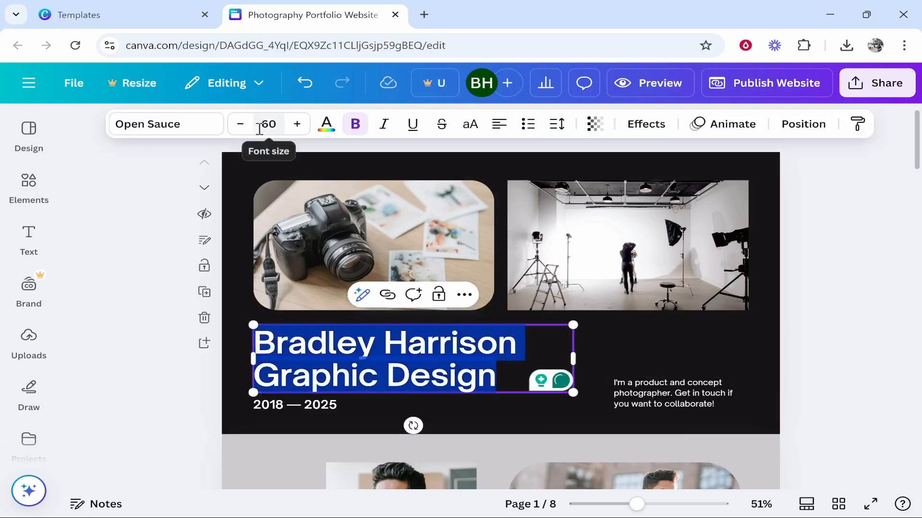
- Shrink the headline to font size 54 and set it in the Horizon font
{"action": "double_click", "coordinate": [240, 124]}
{"action": "double_click", "coordinate": [240, 124]}
{"action": "double_click", "coordinate": [240, 123]}
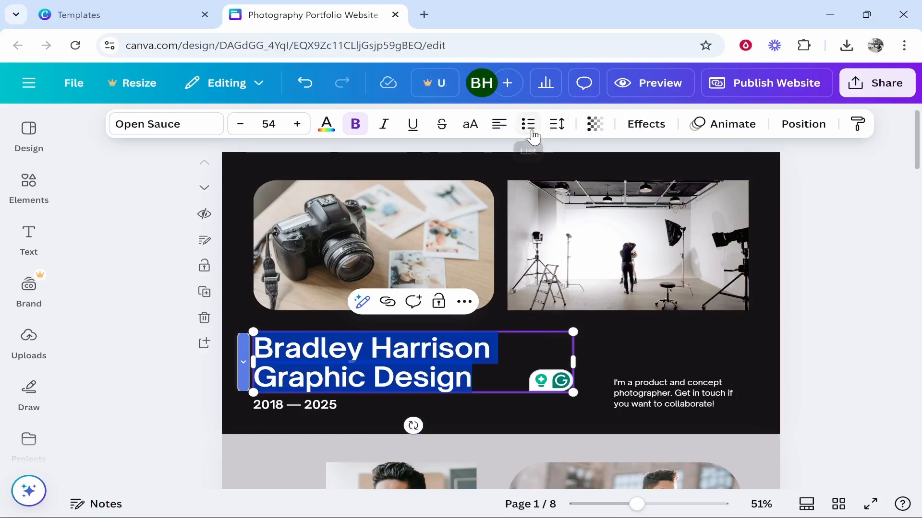
{"action": "left_click", "coordinate": [185, 128]}
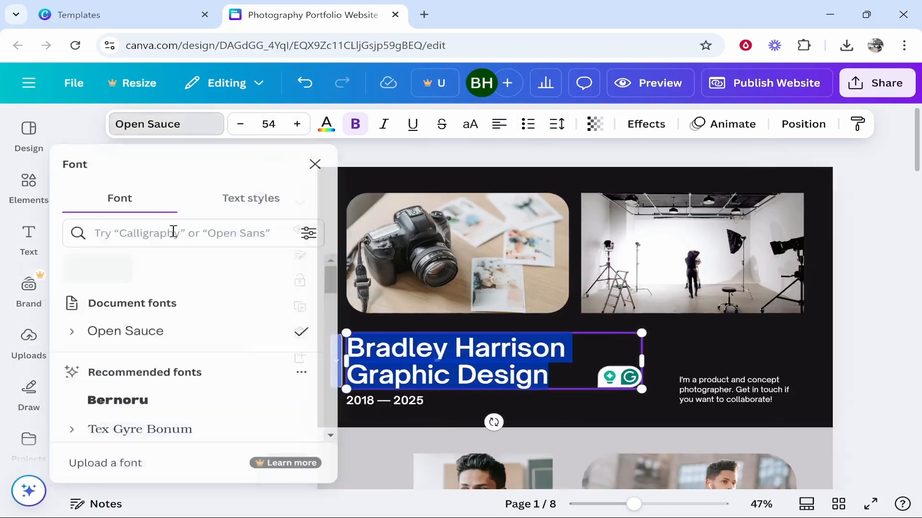
{"action": "scroll", "coordinate": [187, 339], "scroll_direction": "down", "scroll_amount": 5}
{"action": "left_click", "coordinate": [189, 336]}
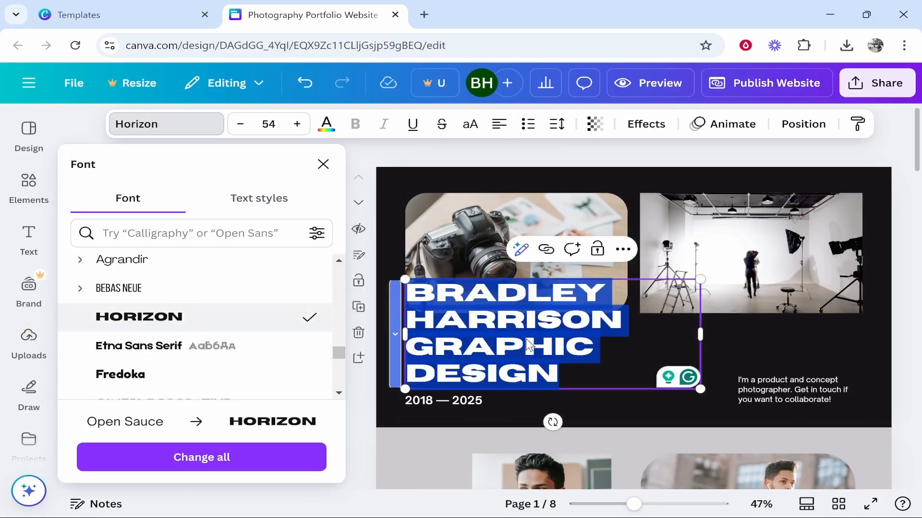
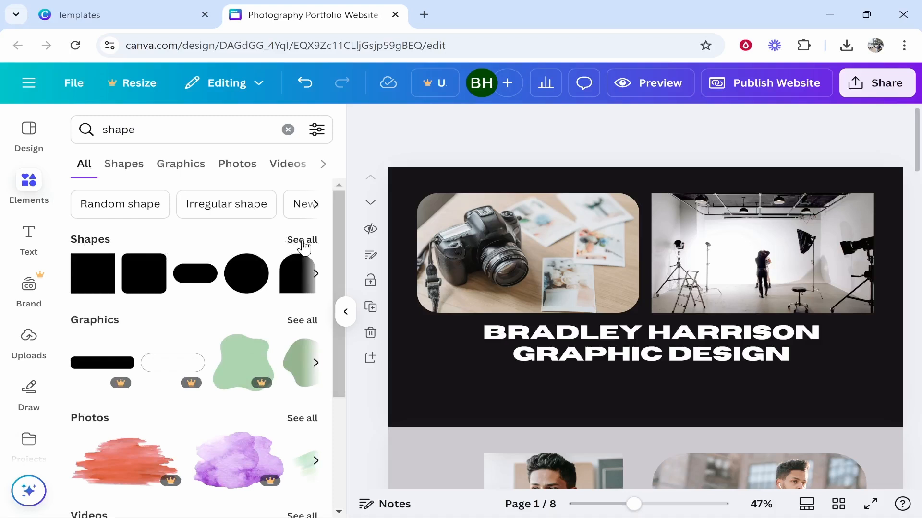
- Place a grey pill shape below the title and type 'Contact Us' inside it
{"action": "scroll", "coordinate": [192, 297], "scroll_direction": "down", "scroll_amount": 3}
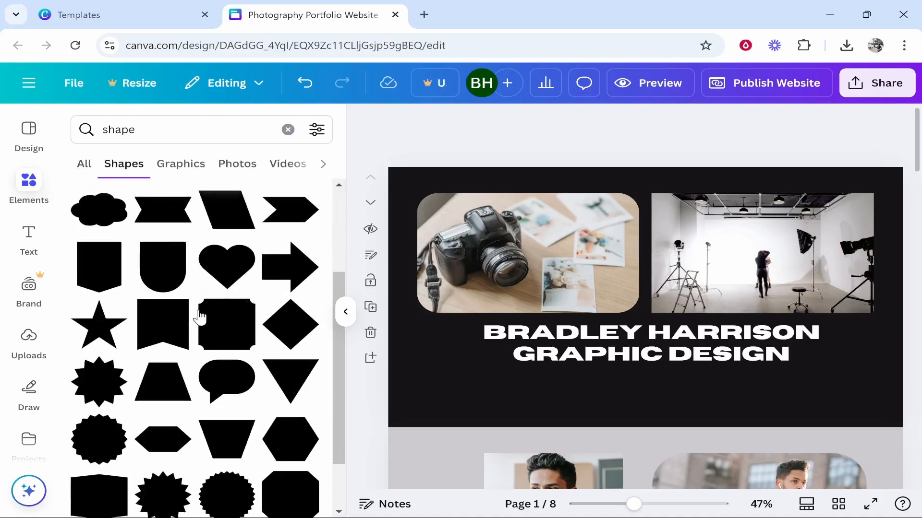
{"action": "scroll", "coordinate": [212, 354], "scroll_direction": "down", "scroll_amount": 3}
{"action": "scroll", "coordinate": [212, 345], "scroll_direction": "up", "scroll_amount": 6}
{"action": "left_click_drag", "start_coordinate": [227, 238], "coordinate": [642, 390]}
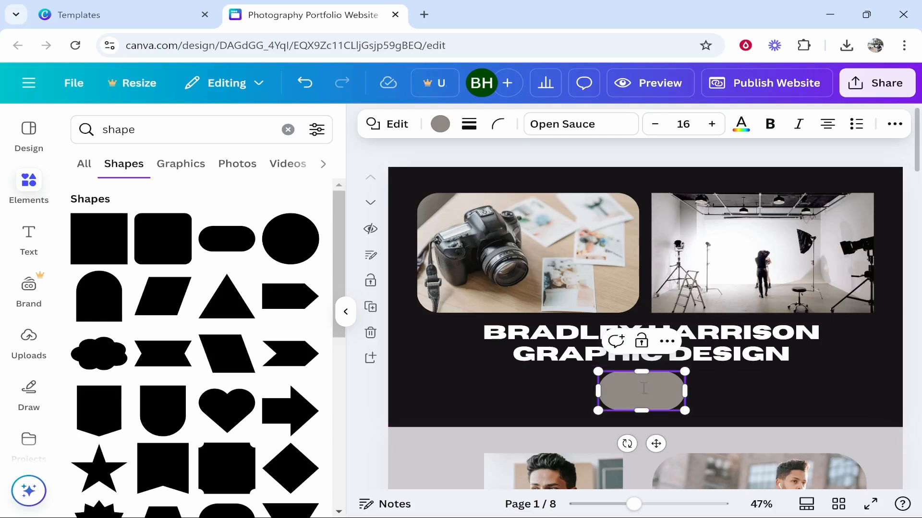
{"action": "type", "text": "Con"}
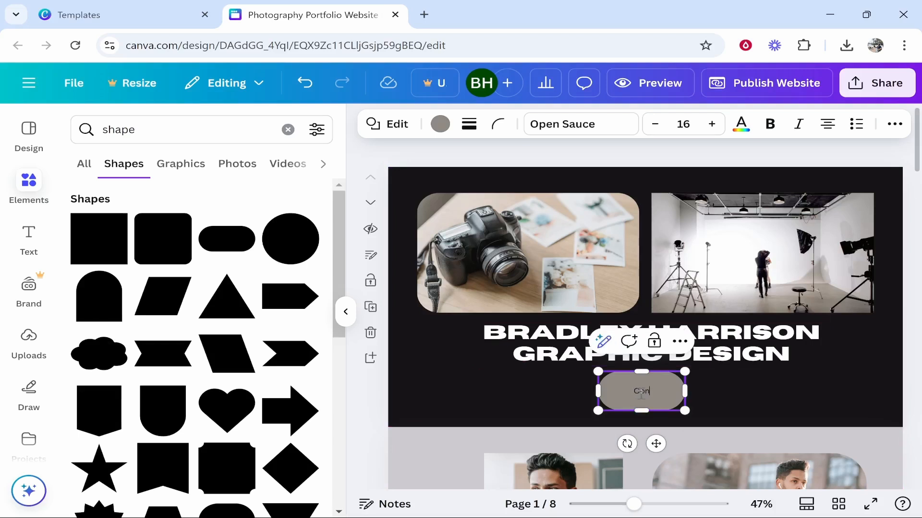
{"action": "type", "text": "tact Us"}
- Raise the Contact Us text to font size 21
{"action": "key", "text": "ctrl+a"}
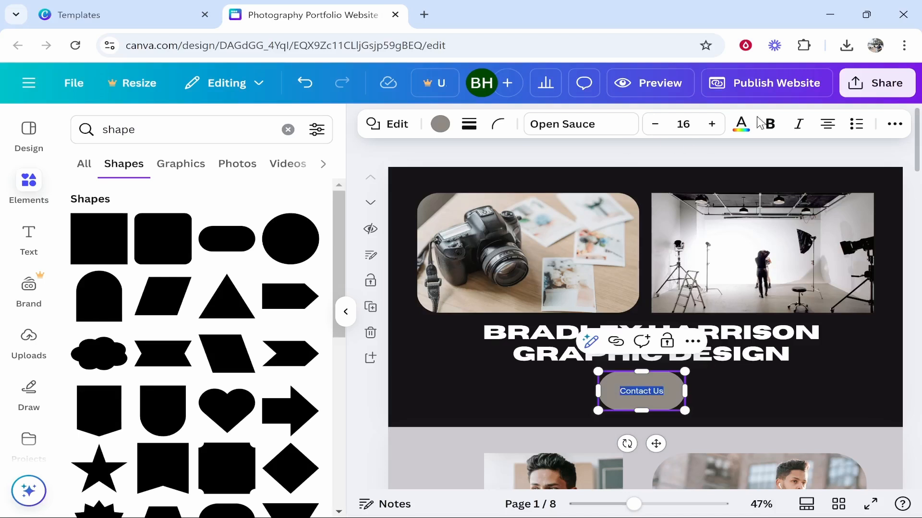
{"action": "left_click", "coordinate": [712, 124]}
{"action": "left_click", "coordinate": [712, 124]}
{"action": "left_click", "coordinate": [712, 124]}
{"action": "left_click", "coordinate": [712, 124]}
{"action": "left_click", "coordinate": [712, 124]}
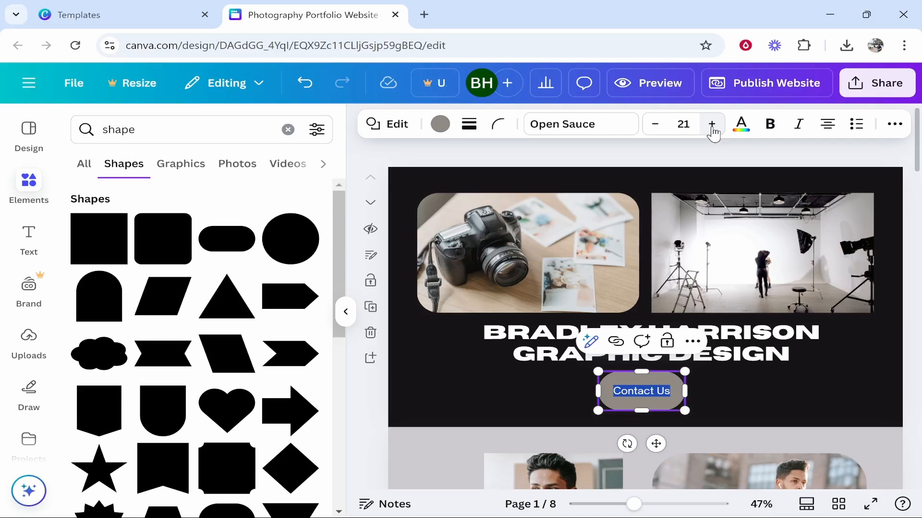
- Reselect and highlight all the Contact Us text to bring up its colour choices
{"action": "left_click", "coordinate": [726, 405]}
{"action": "left_click", "coordinate": [667, 396]}
{"action": "double_click", "coordinate": [667, 391]}
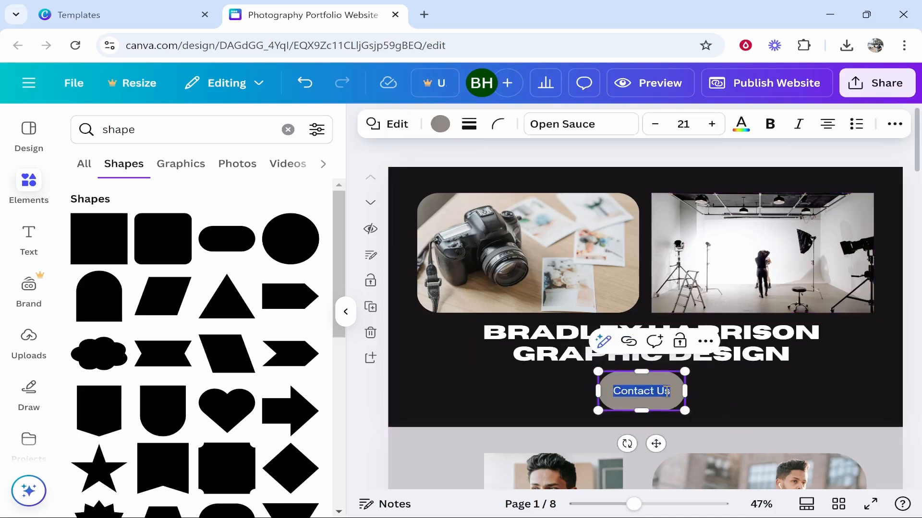
{"action": "left_click", "coordinate": [667, 391]}
{"action": "left_click", "coordinate": [747, 401]}
{"action": "left_click", "coordinate": [672, 397]}
{"action": "left_click", "coordinate": [672, 391]}
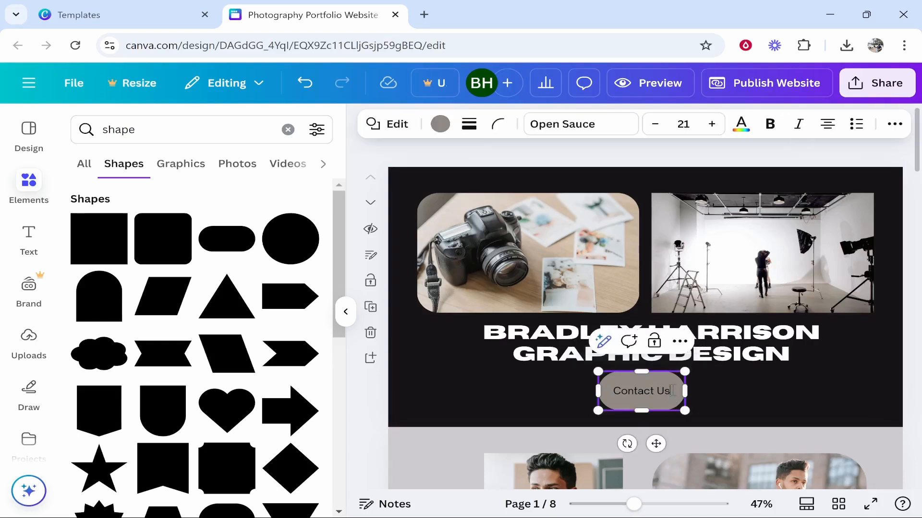
{"action": "left_click_drag", "start_coordinate": [671, 391], "coordinate": [603, 396]}
{"action": "left_click", "coordinate": [439, 124]}
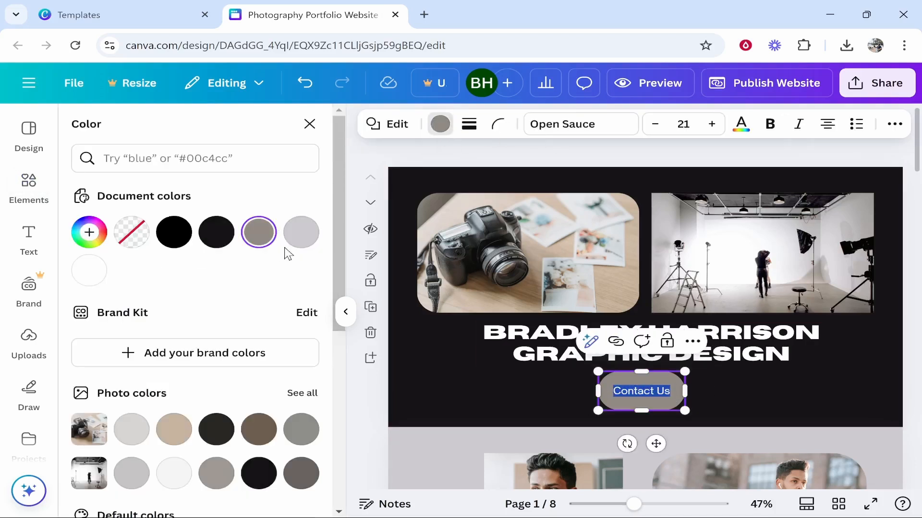
- Make the Contact Us text white
{"action": "left_click", "coordinate": [89, 270]}
{"action": "left_click", "coordinate": [472, 406]}
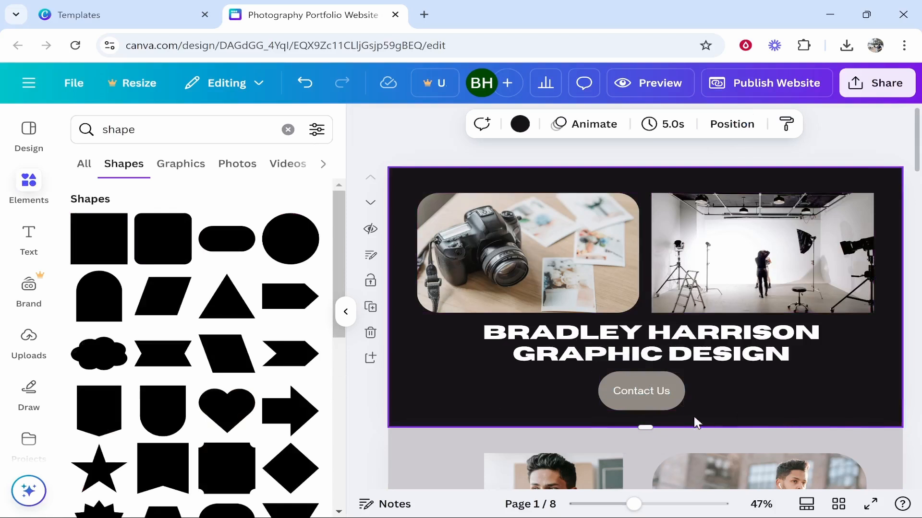
{"action": "left_click", "coordinate": [652, 406]}
- Fill the Contact Us pill shape with orange from Default colors
{"action": "left_click", "coordinate": [438, 124]}
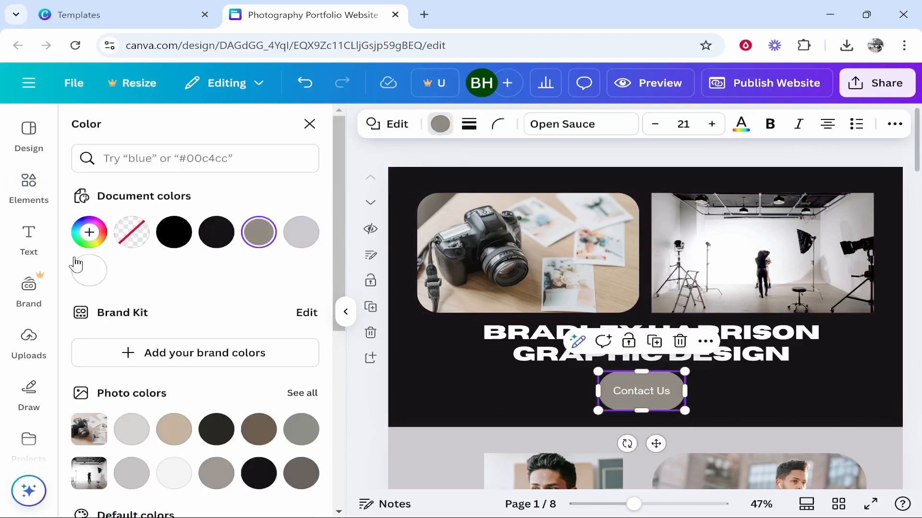
{"action": "scroll", "coordinate": [192, 336], "scroll_direction": "down", "scroll_amount": 5}
{"action": "left_click", "coordinate": [301, 471]}
{"action": "left_click", "coordinate": [724, 379]}
{"action": "left_click", "coordinate": [662, 390]}
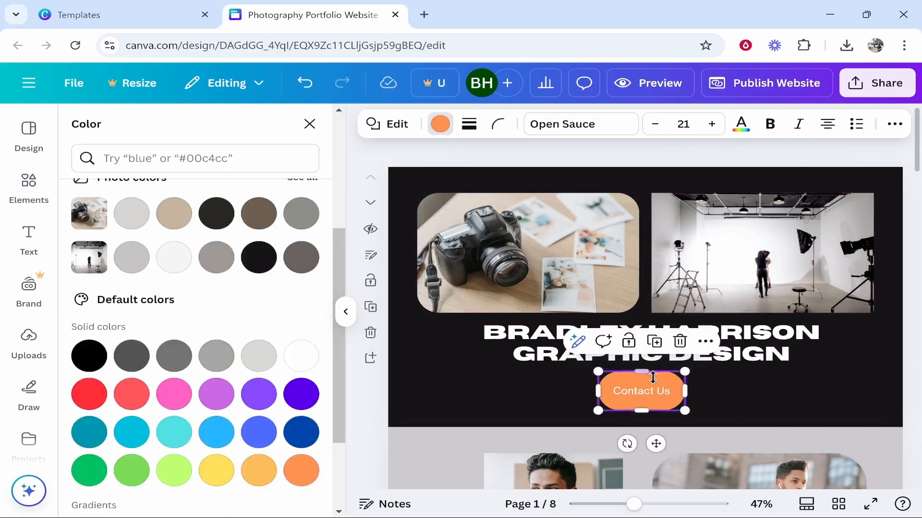
{"action": "scroll", "coordinate": [663, 381], "scroll_direction": "down", "scroll_amount": 3}
{"action": "left_click", "coordinate": [719, 278]}
{"action": "scroll", "coordinate": [720, 291], "scroll_direction": "up", "scroll_amount": 2}
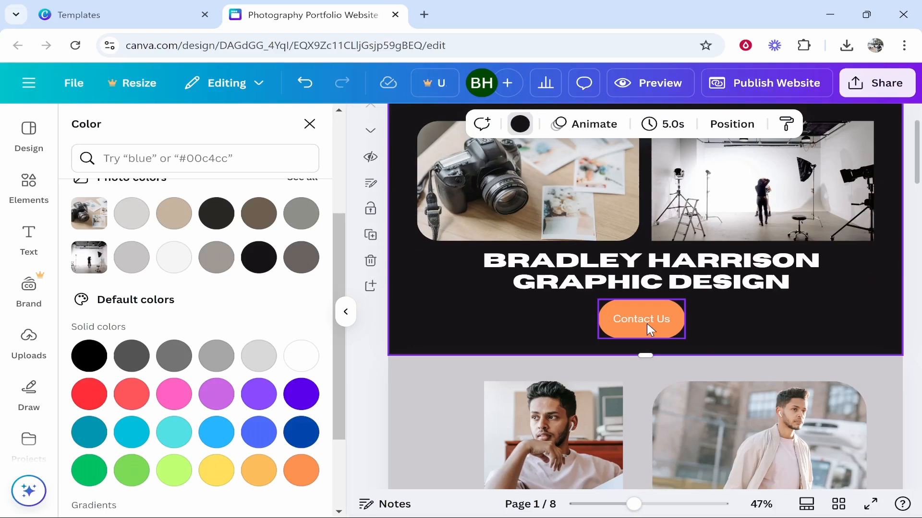
{"action": "left_click", "coordinate": [642, 320]}
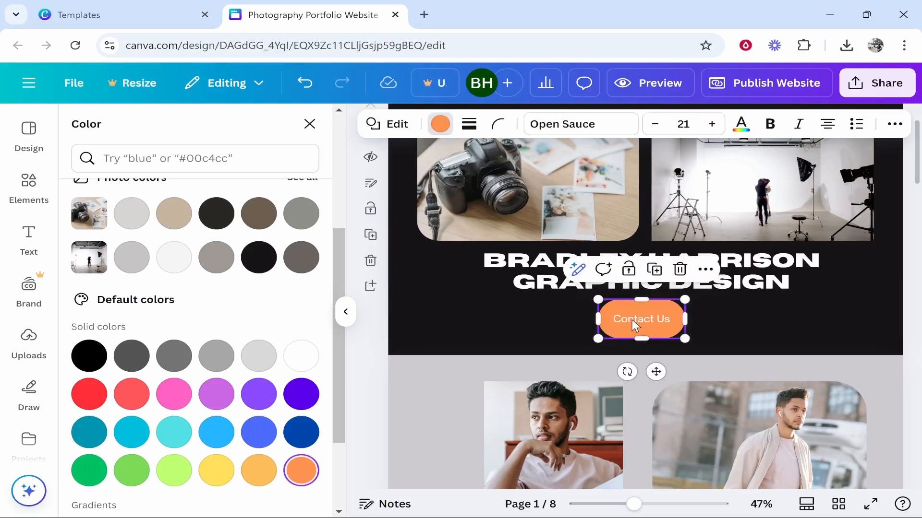
- Link the orange Contact Us button to the '8 - Contact' page
{"action": "right_click", "coordinate": [646, 318]}
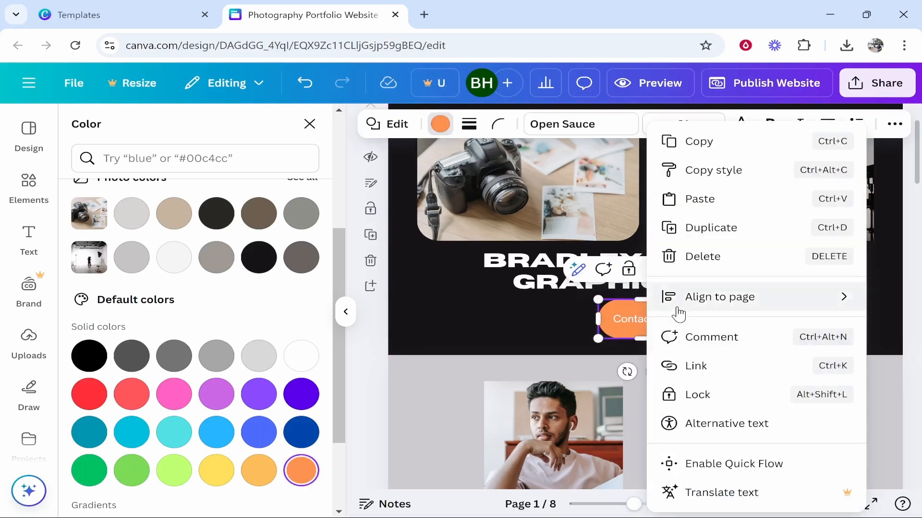
{"action": "left_click", "coordinate": [693, 368]}
{"action": "scroll", "coordinate": [432, 329], "scroll_direction": "down", "scroll_amount": 2}
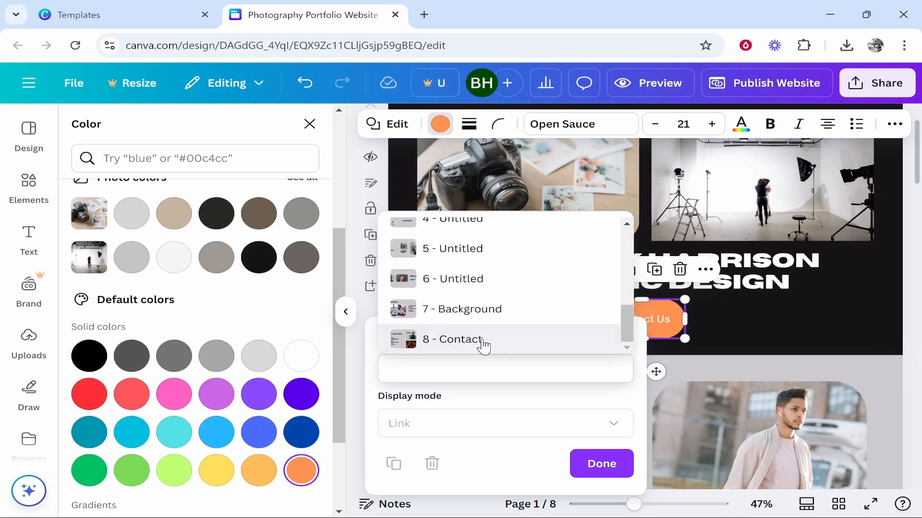
{"action": "left_click", "coordinate": [458, 341]}
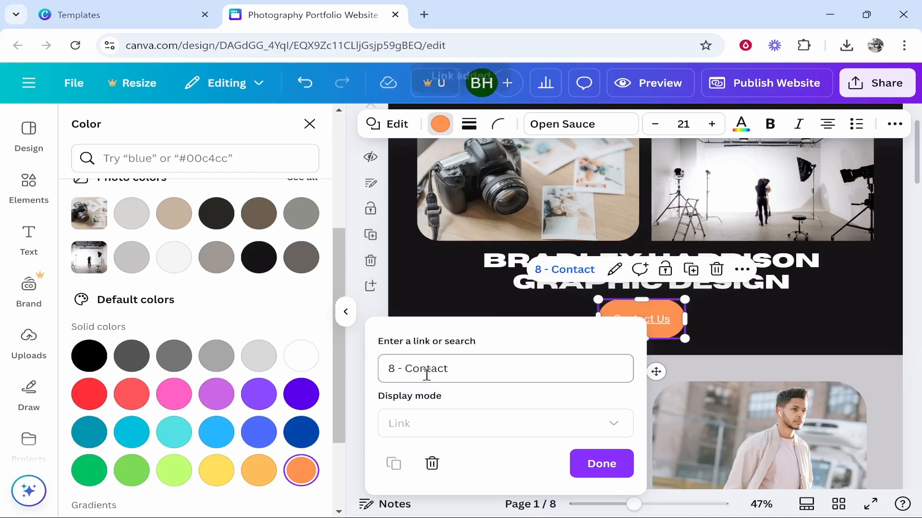
{"action": "left_click", "coordinate": [604, 464]}
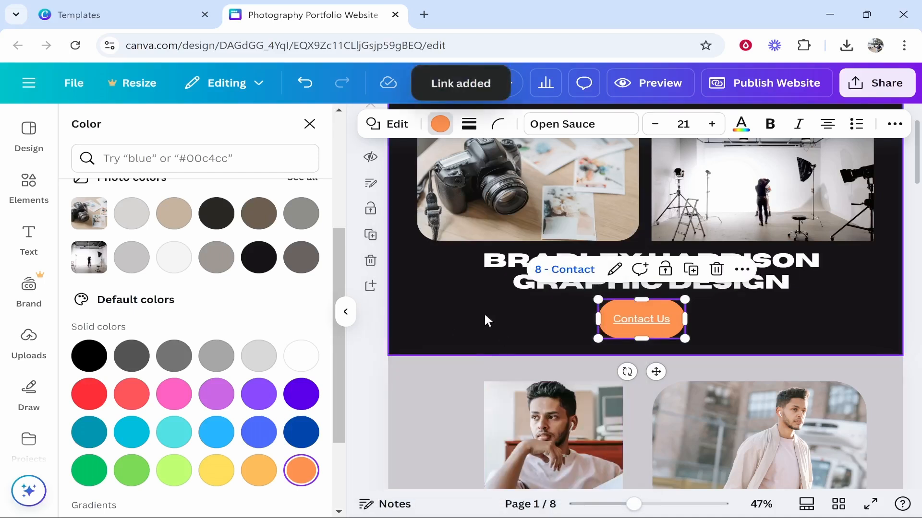
{"action": "left_click", "coordinate": [486, 317]}
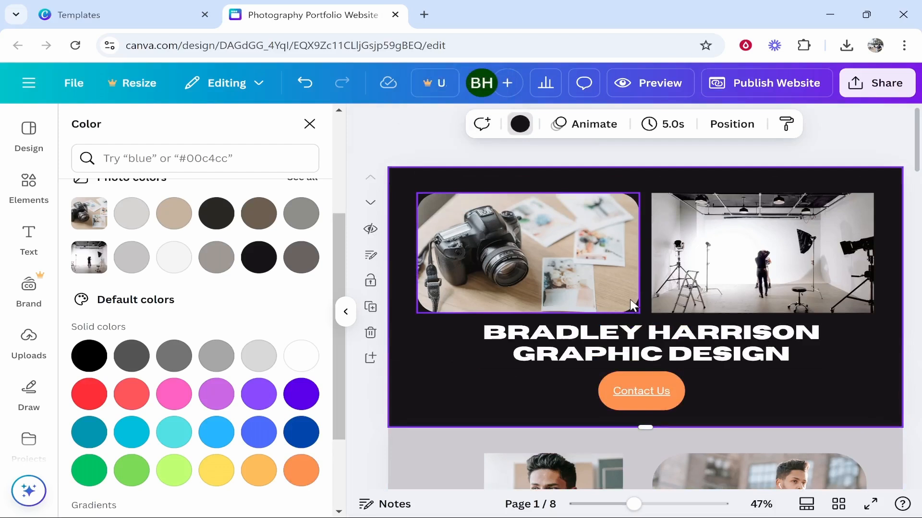
- Close the colour panel, clear the shape search and deselect the page
{"action": "left_click", "coordinate": [309, 124]}
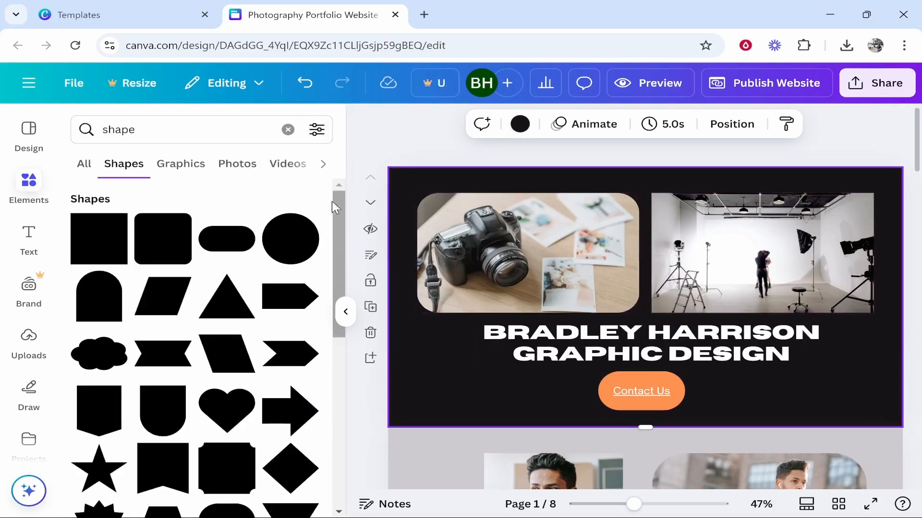
{"action": "left_click", "coordinate": [288, 130]}
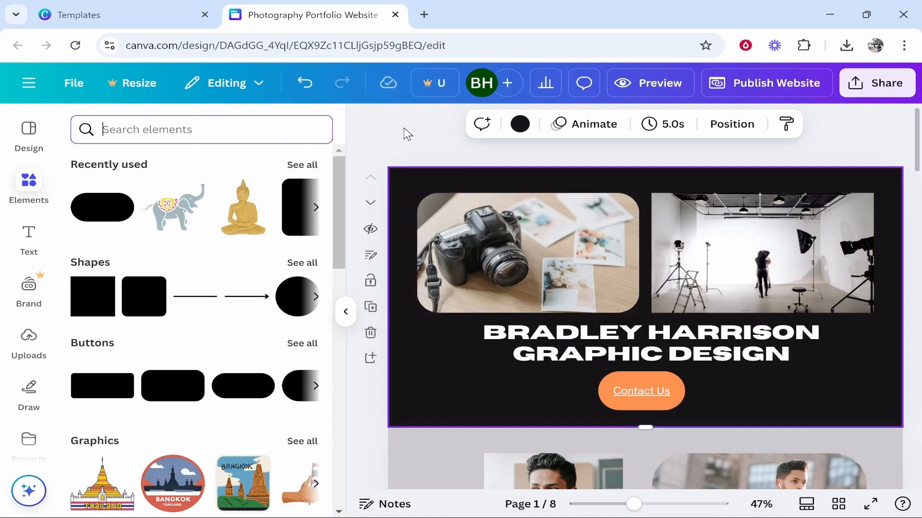
{"action": "left_click", "coordinate": [368, 131]}
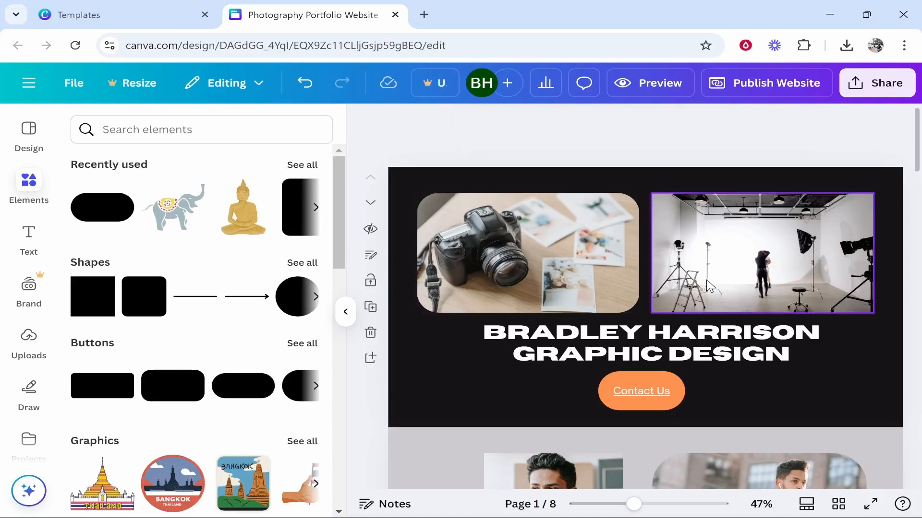
- Upload the four JPG photos downloaded today from the Downloads folder
{"action": "left_click", "coordinate": [28, 339]}
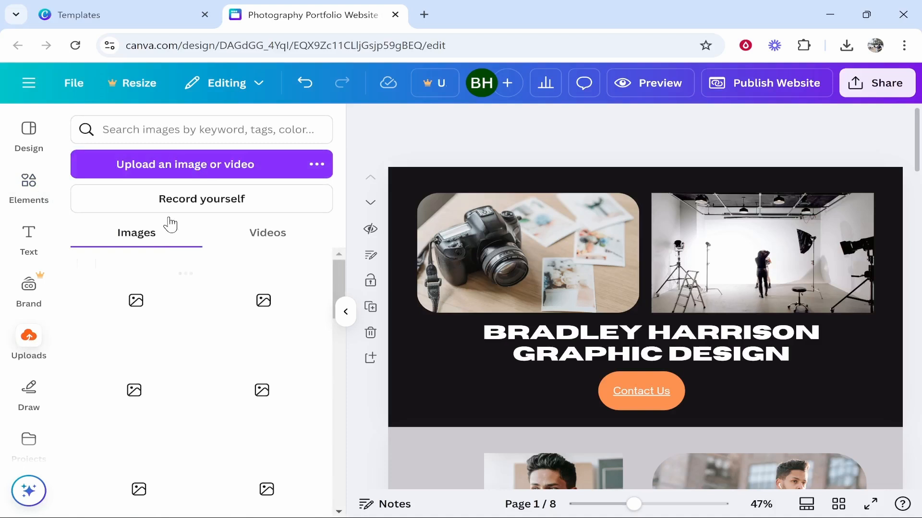
{"action": "left_click", "coordinate": [172, 169]}
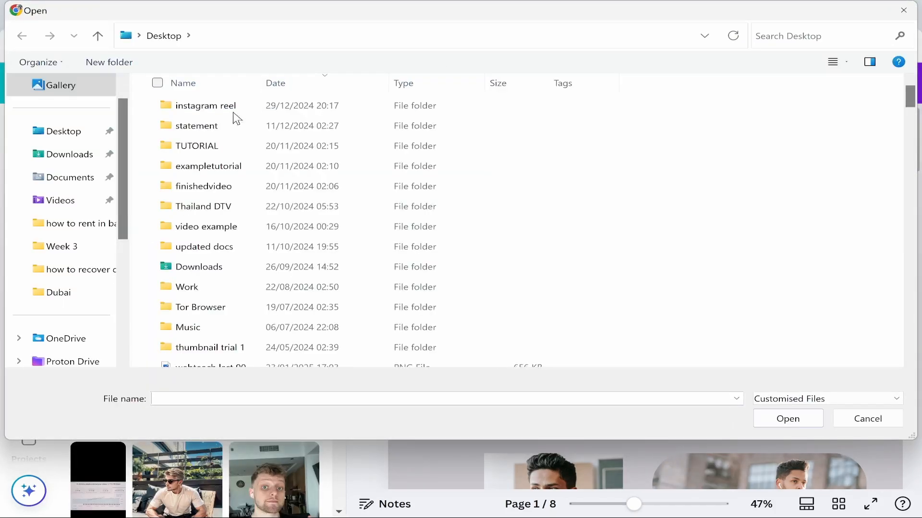
{"action": "left_click", "coordinate": [54, 154]}
{"action": "left_click", "coordinate": [211, 122]}
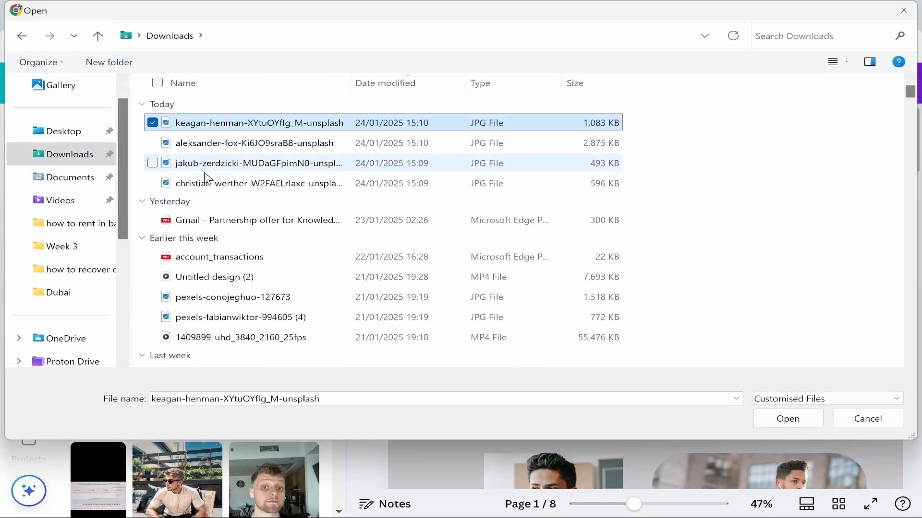
{"action": "left_click", "coordinate": [204, 185], "text": "shift"}
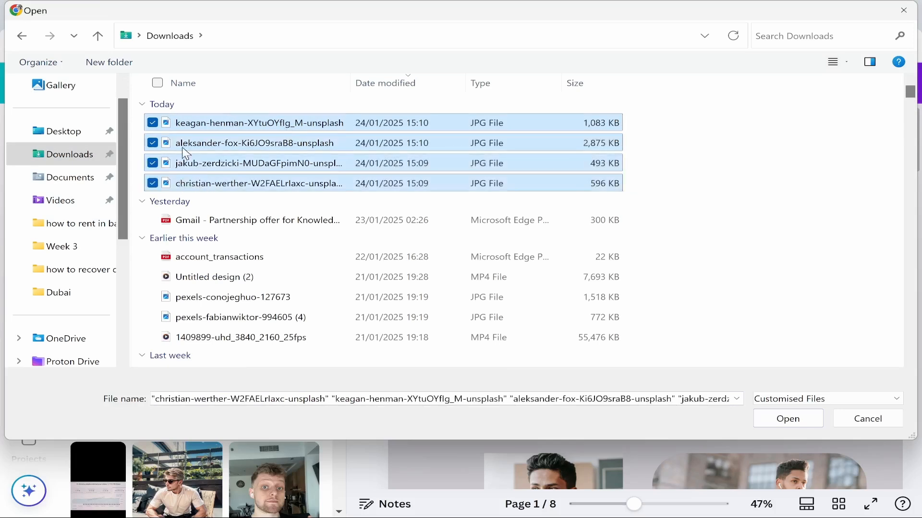
{"action": "left_click", "coordinate": [799, 424]}
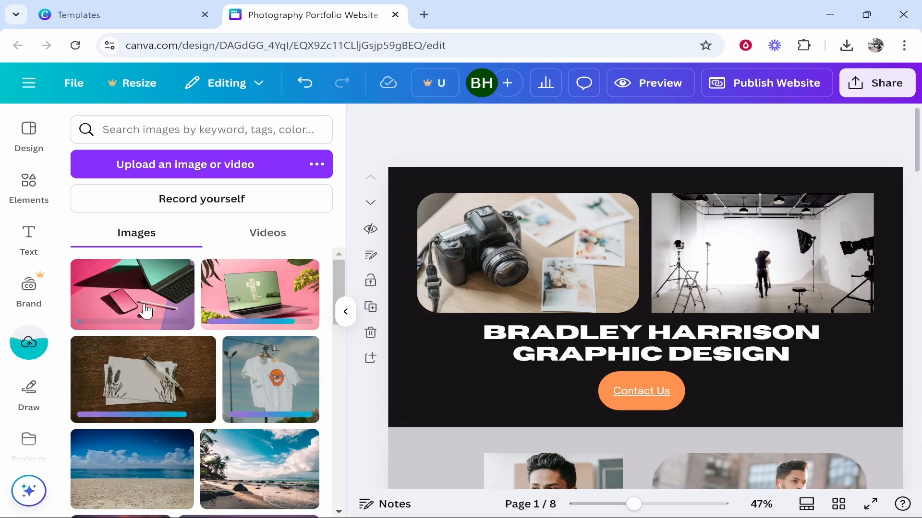
- Swap the left header photo for the T-shirt image and the studio photo for the pink tablet
{"action": "left_click_drag", "start_coordinate": [271, 384], "coordinate": [518, 254]}
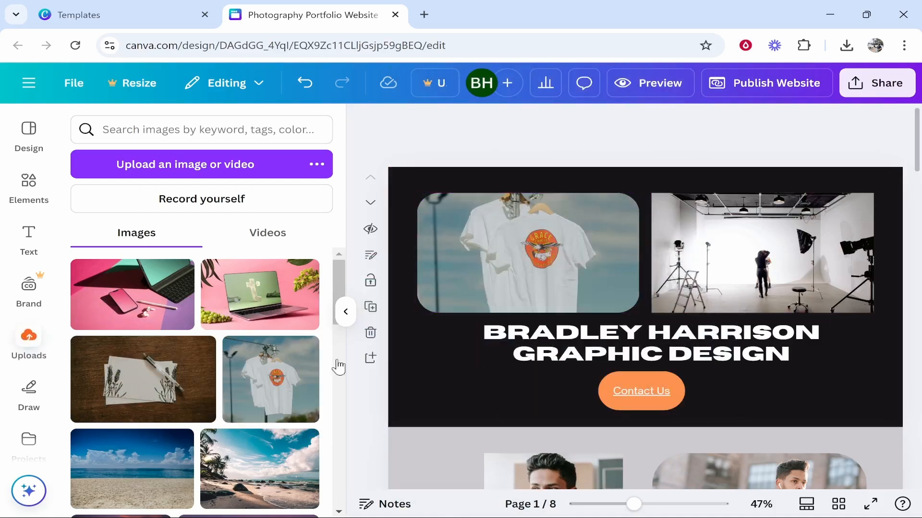
{"action": "left_click_drag", "start_coordinate": [160, 403], "coordinate": [120, 377]}
{"action": "left_click_drag", "start_coordinate": [132, 294], "coordinate": [808, 268]}
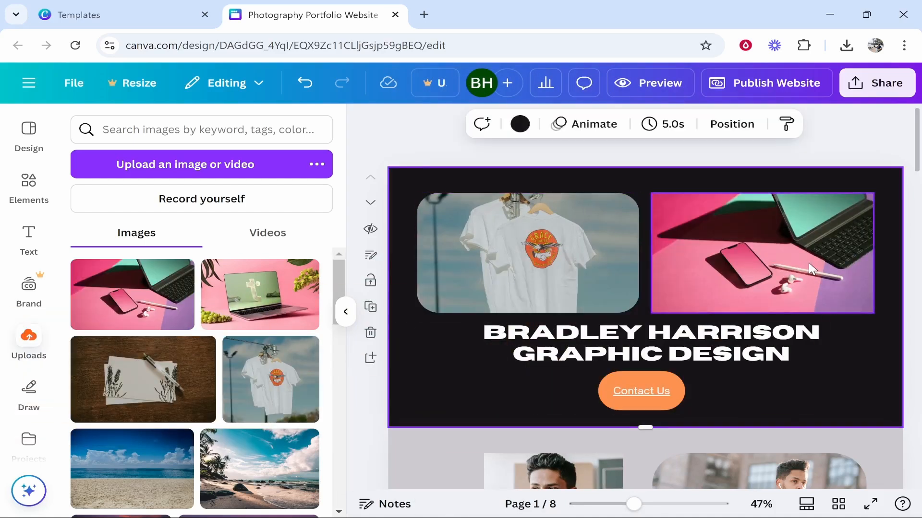
{"action": "scroll", "coordinate": [808, 263], "scroll_direction": "down", "scroll_amount": 10}
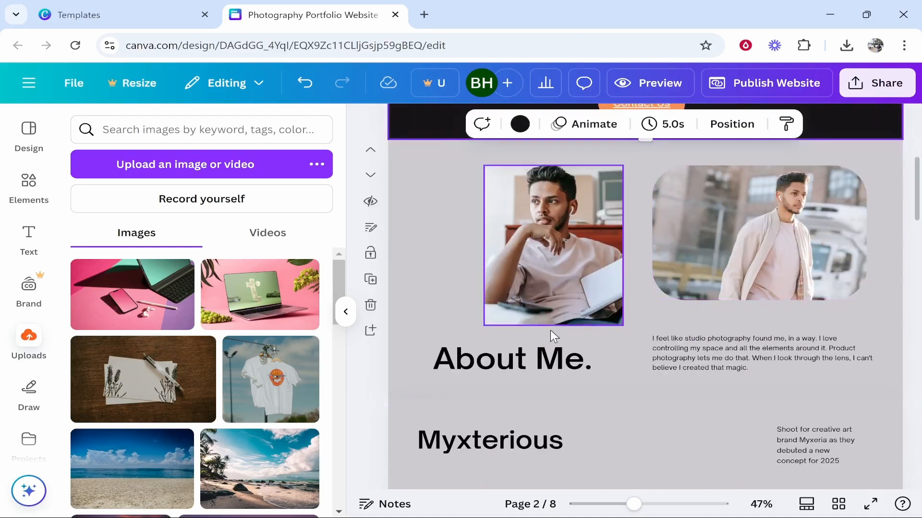
- Delete the Myxterious project page
{"action": "left_click", "coordinate": [553, 267]}
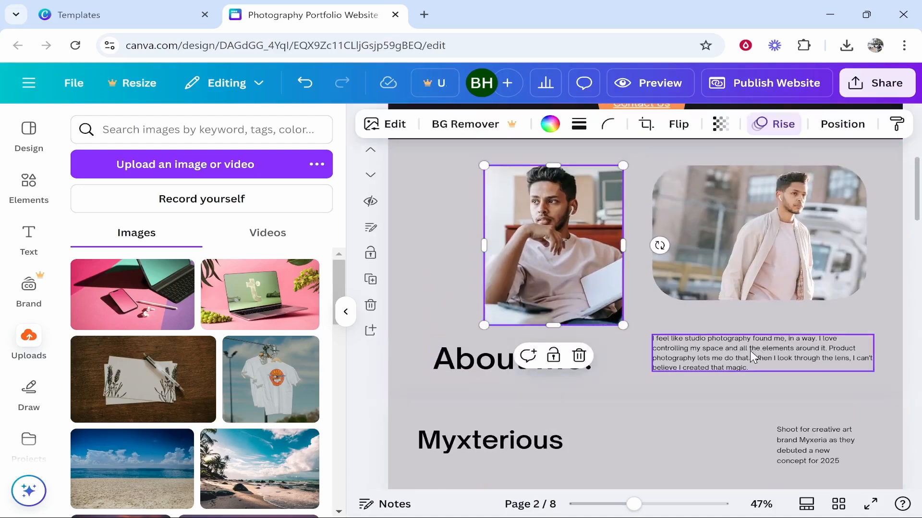
{"action": "left_click", "coordinate": [760, 356]}
{"action": "scroll", "coordinate": [425, 279], "scroll_direction": "up", "scroll_amount": 2}
{"action": "scroll", "coordinate": [427, 284], "scroll_direction": "down", "scroll_amount": 5}
{"action": "left_click", "coordinate": [659, 262]}
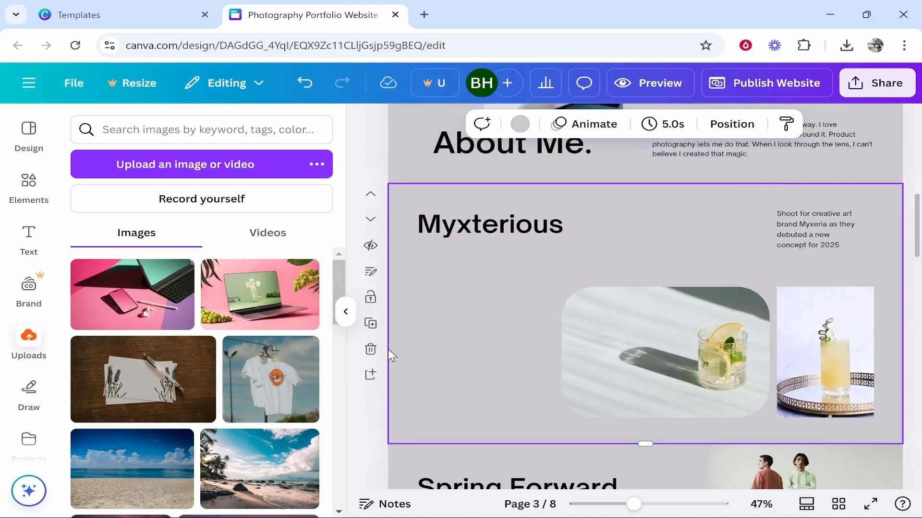
{"action": "left_click", "coordinate": [370, 349]}
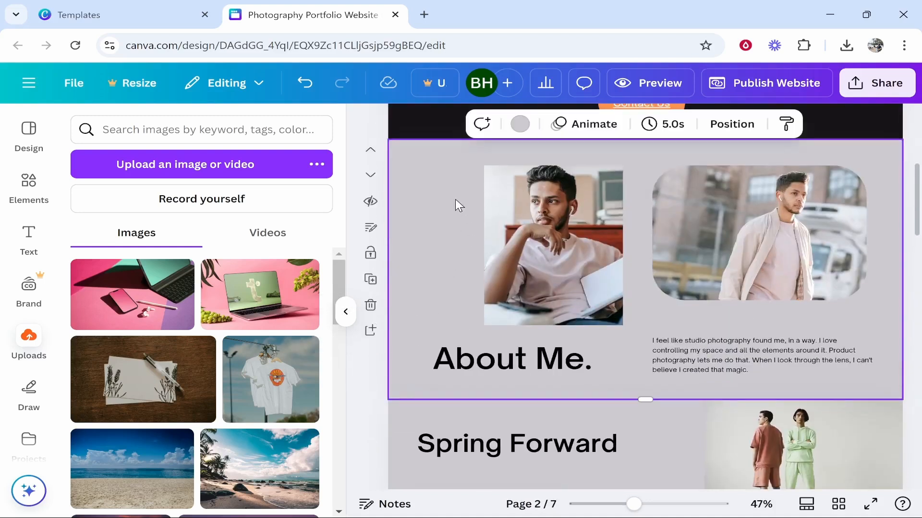
- Add a blank page and duplicate About Me, then delete both test pages
{"action": "left_click", "coordinate": [370, 332]}
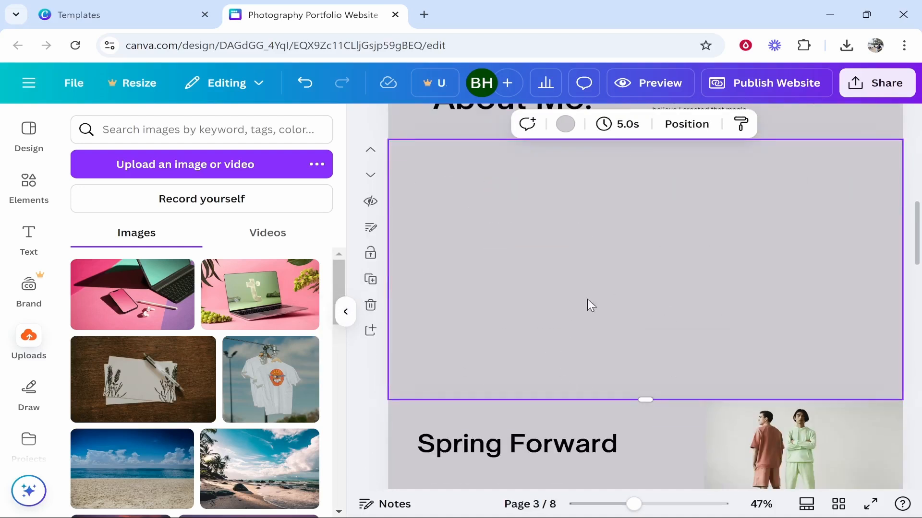
{"action": "scroll", "coordinate": [427, 202], "scroll_direction": "up", "scroll_amount": 5}
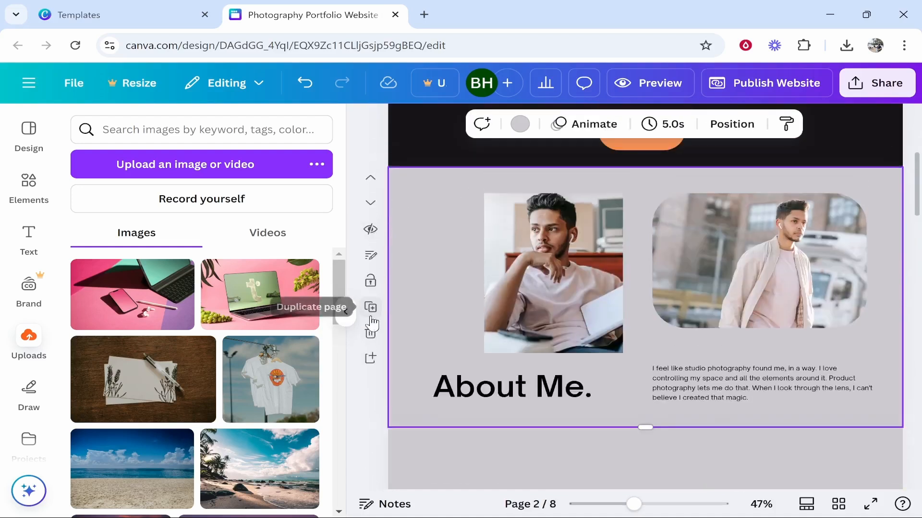
{"action": "left_click", "coordinate": [370, 308]}
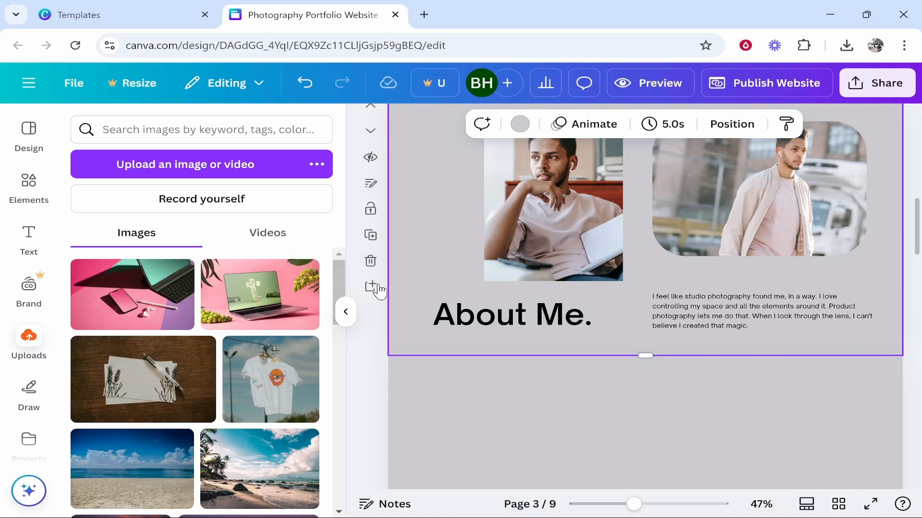
{"action": "left_click", "coordinate": [371, 262]}
{"action": "key", "text": "Delete"}
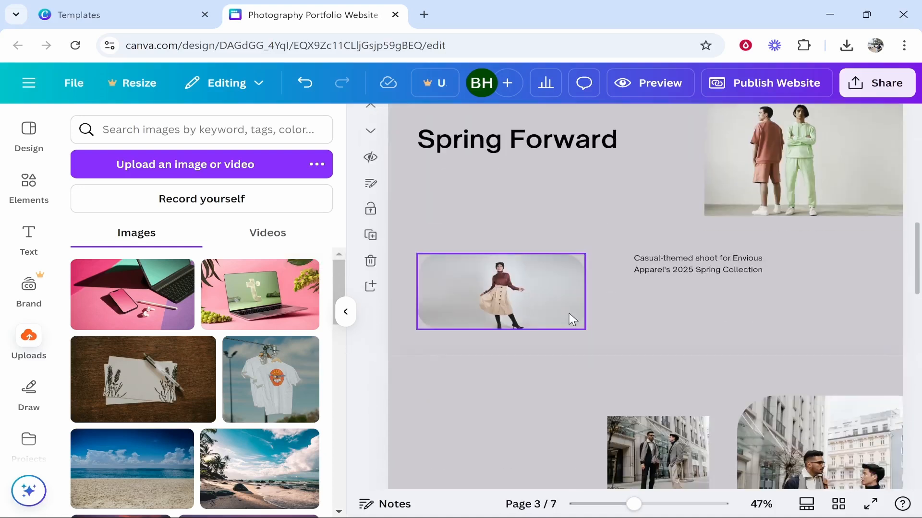
{"action": "scroll", "coordinate": [569, 315], "scroll_direction": "up", "scroll_amount": 10}
{"action": "scroll", "coordinate": [571, 320], "scroll_direction": "up", "scroll_amount": 2}
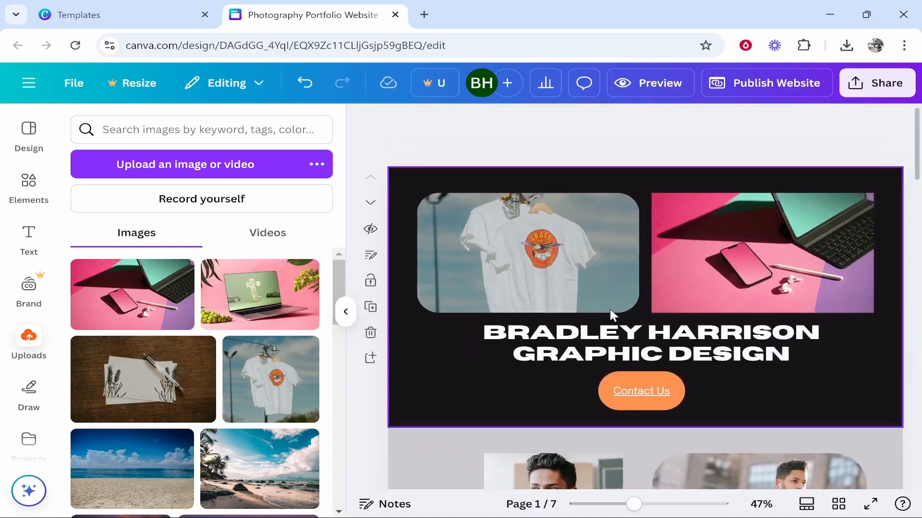
- Apply the Pop animation to the Contact Us button
{"action": "left_click", "coordinate": [649, 390]}
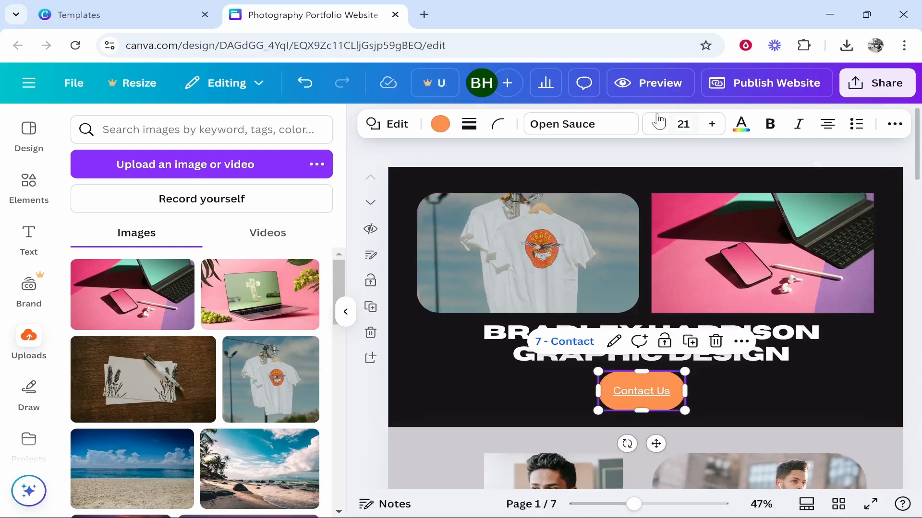
{"action": "left_click", "coordinate": [893, 124]}
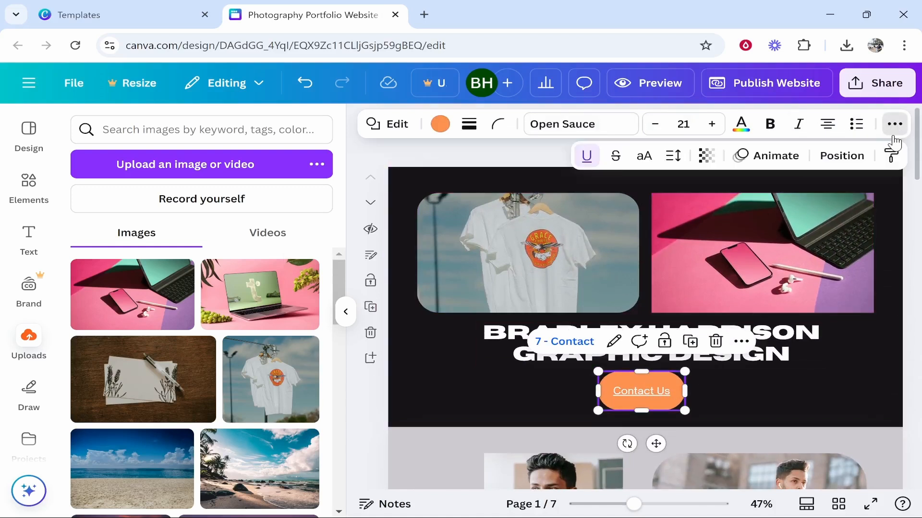
{"action": "left_click", "coordinate": [771, 161]}
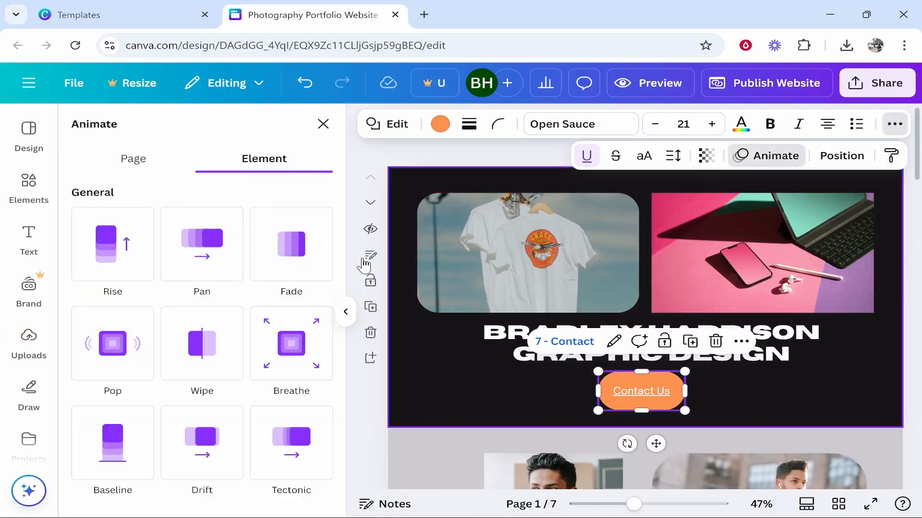
{"action": "left_click", "coordinate": [114, 350]}
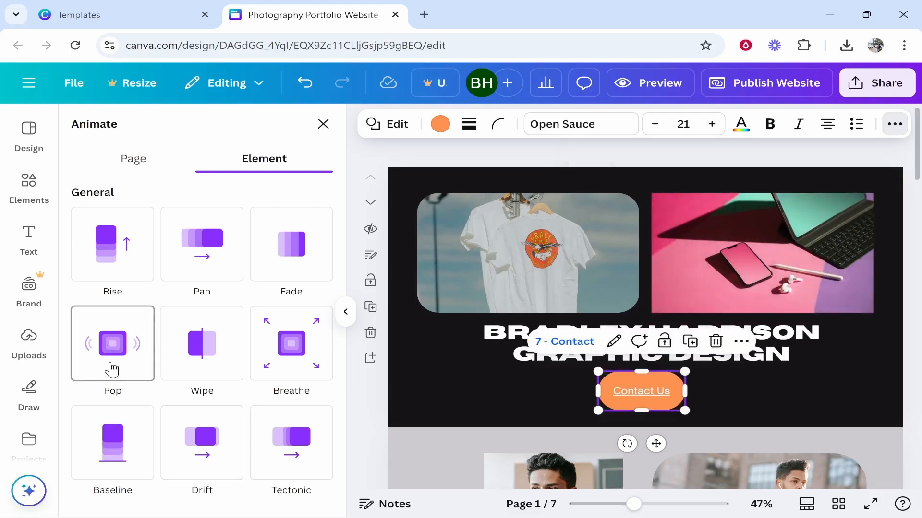
- Remove the Rise animation from the T-shirt header photo
{"action": "left_click", "coordinate": [552, 252]}
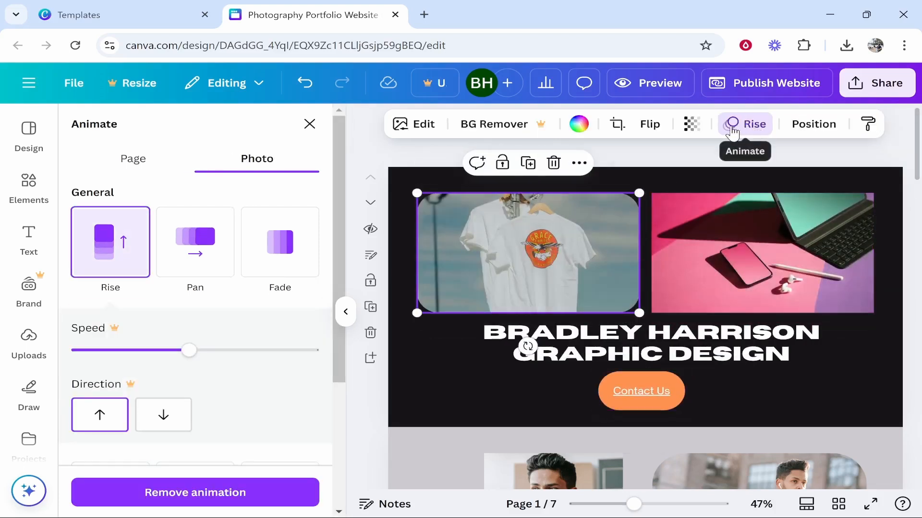
{"action": "left_click", "coordinate": [750, 133]}
{"action": "left_click", "coordinate": [749, 132]}
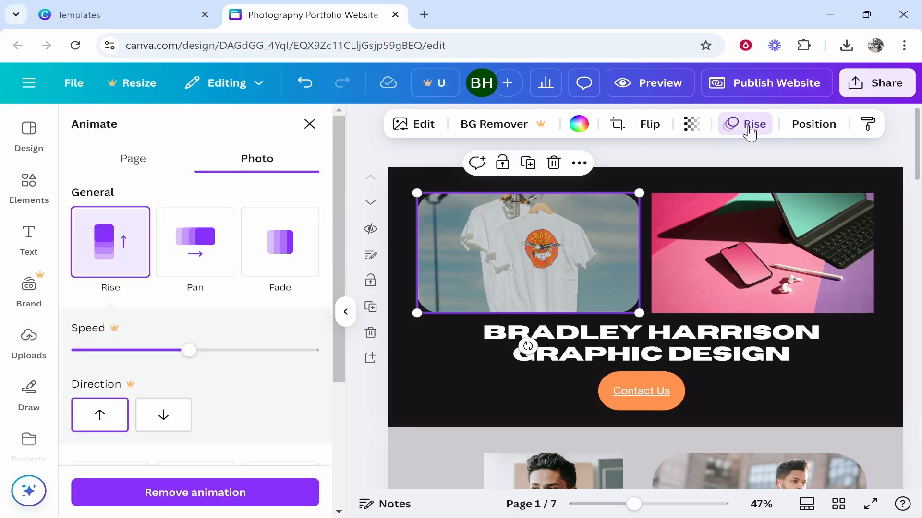
{"action": "scroll", "coordinate": [152, 302], "scroll_direction": "down", "scroll_amount": 4}
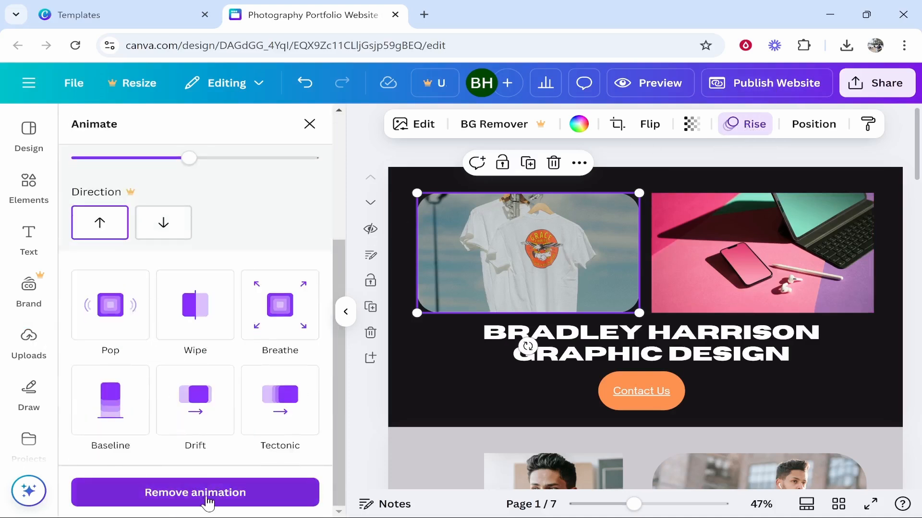
{"action": "left_click", "coordinate": [473, 390]}
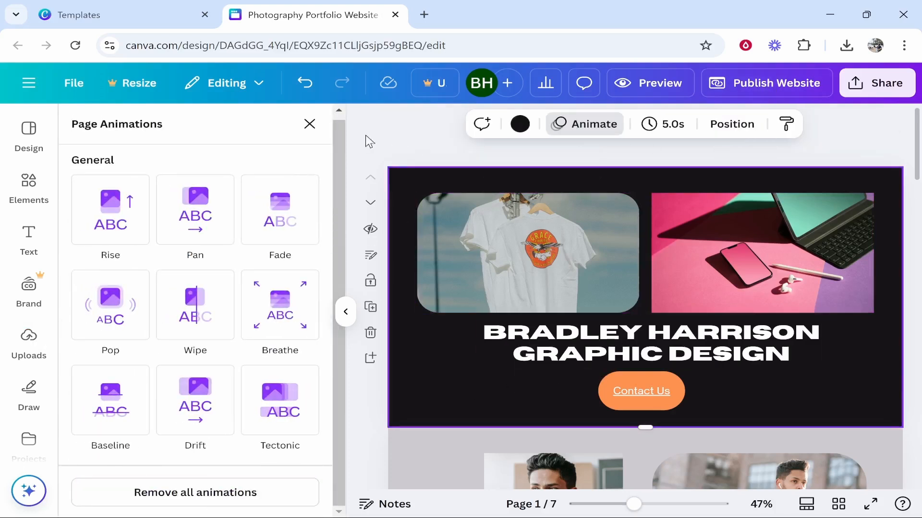
- Close the animation options and return to page 1
{"action": "left_click", "coordinate": [307, 126]}
{"action": "scroll", "coordinate": [511, 282], "scroll_direction": "down", "scroll_amount": 15}
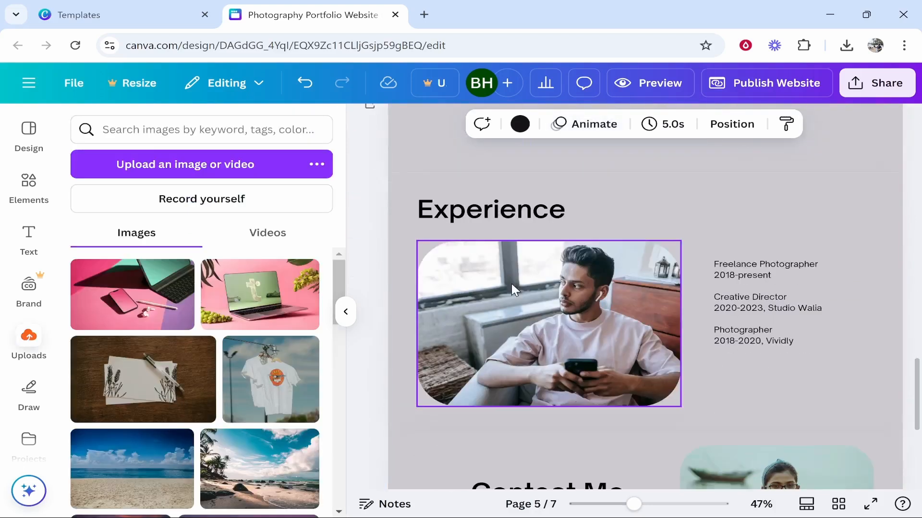
{"action": "scroll", "coordinate": [510, 287], "scroll_direction": "up", "scroll_amount": 6}
{"action": "scroll", "coordinate": [511, 290], "scroll_direction": "down", "scroll_amount": 6}
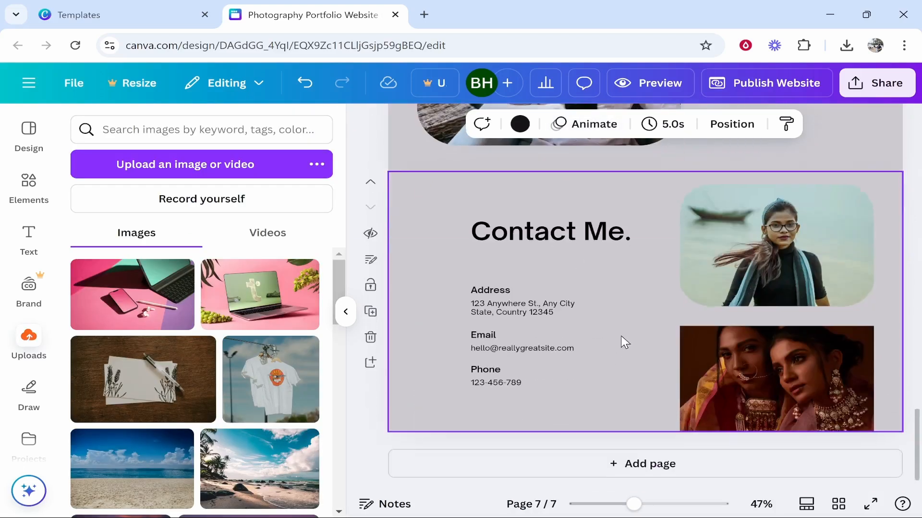
{"action": "scroll", "coordinate": [598, 370], "scroll_direction": "up", "scroll_amount": 10}
{"action": "scroll", "coordinate": [604, 384], "scroll_direction": "up", "scroll_amount": 15}
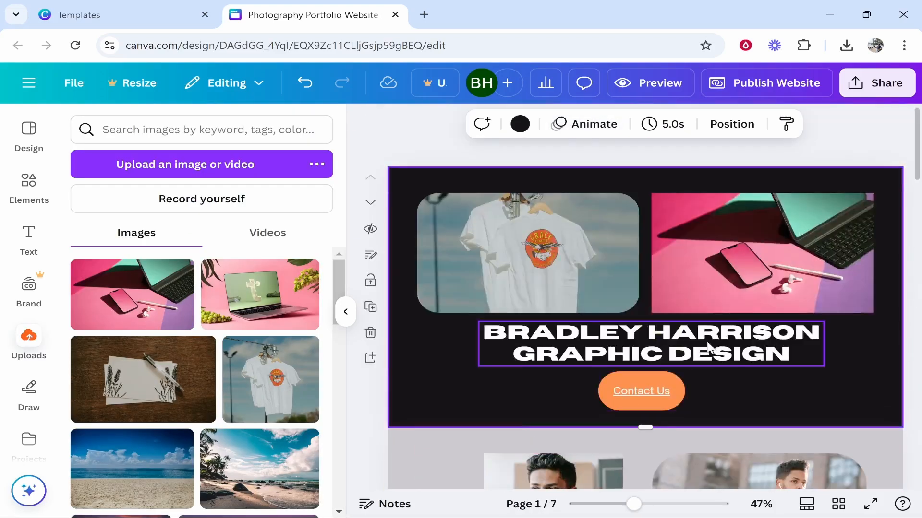
- Preview the website full-screen and scroll through the desktop layout
{"action": "left_click", "coordinate": [653, 83]}
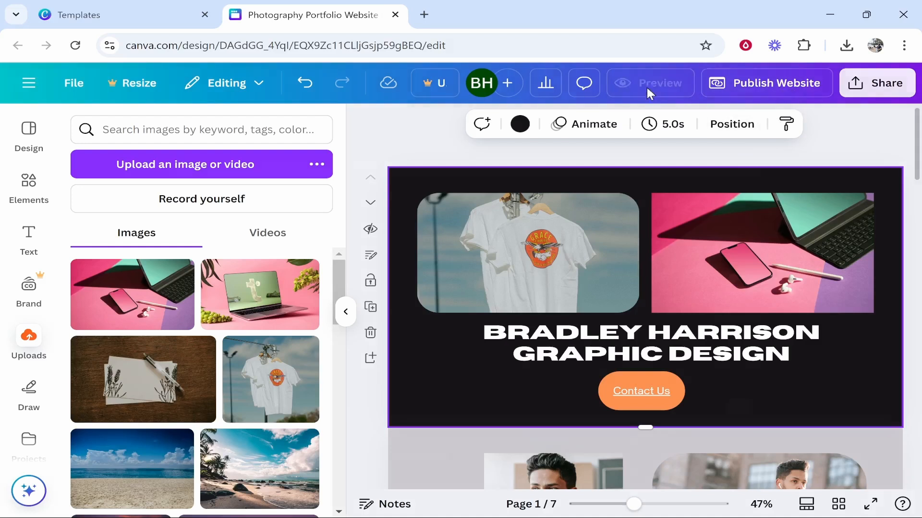
{"action": "scroll", "coordinate": [362, 345], "scroll_direction": "down", "scroll_amount": 2}
{"action": "scroll", "coordinate": [362, 341], "scroll_direction": "up", "scroll_amount": 2}
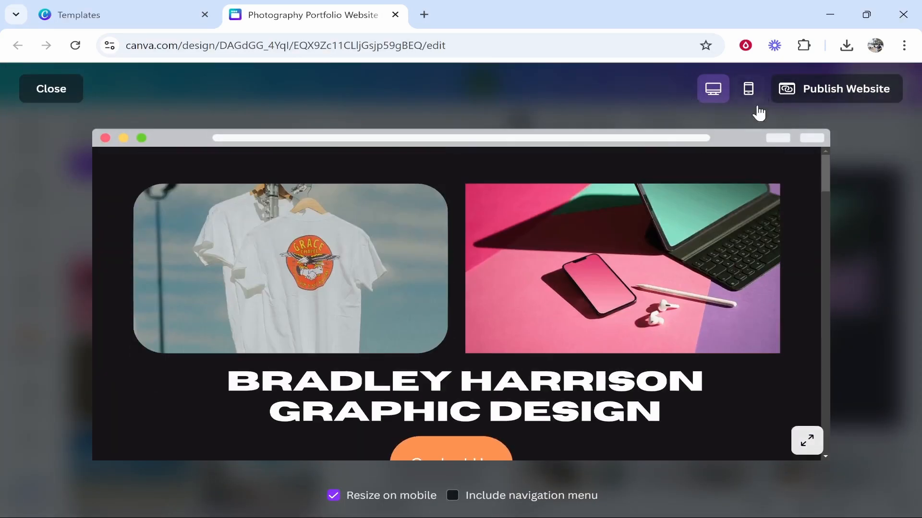
{"action": "scroll", "coordinate": [298, 269], "scroll_direction": "down", "scroll_amount": 1}
{"action": "scroll", "coordinate": [389, 308], "scroll_direction": "up", "scroll_amount": 1}
{"action": "scroll", "coordinate": [447, 343], "scroll_direction": "down", "scroll_amount": 5}
{"action": "scroll", "coordinate": [492, 365], "scroll_direction": "up", "scroll_amount": 3}
{"action": "scroll", "coordinate": [374, 352], "scroll_direction": "down", "scroll_amount": 6}
{"action": "scroll", "coordinate": [374, 355], "scroll_direction": "down", "scroll_amount": 3}
- Check the preview in the phone layout, then bring up the publishing options
{"action": "left_click", "coordinate": [749, 88]}
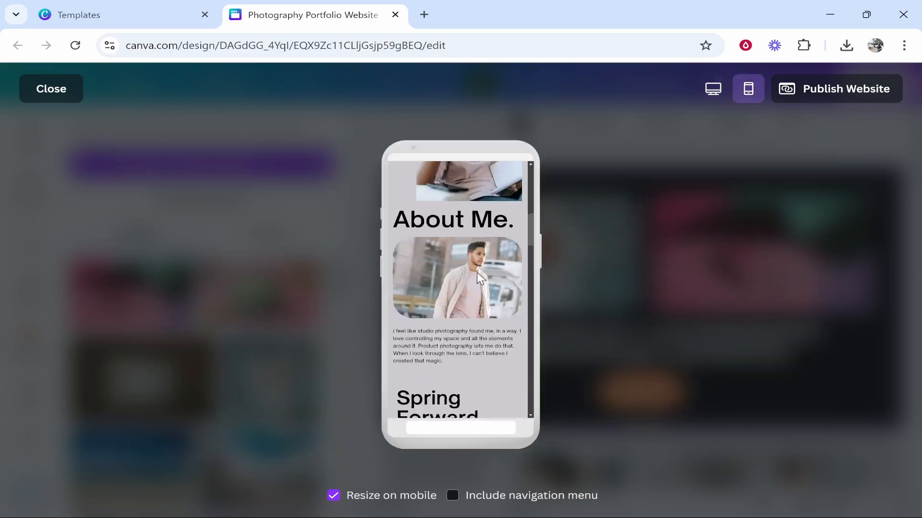
{"action": "scroll", "coordinate": [476, 275], "scroll_direction": "up", "scroll_amount": 3}
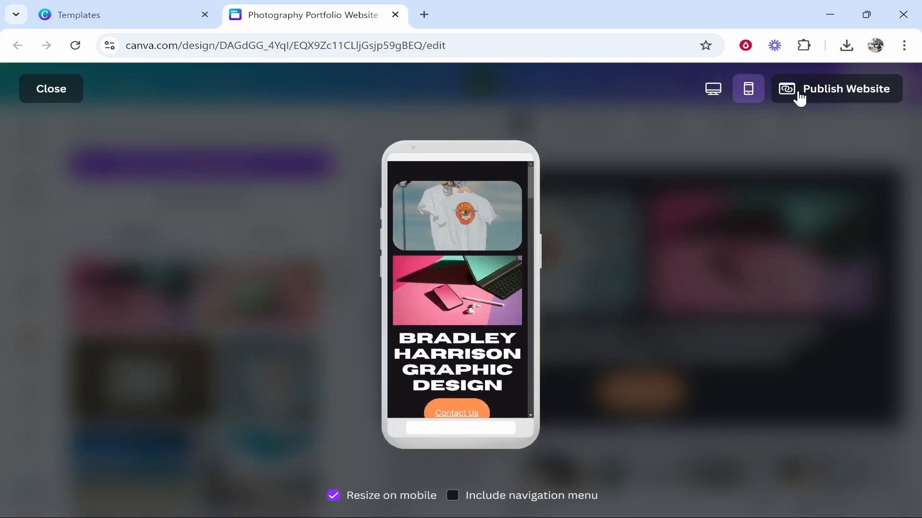
{"action": "left_click", "coordinate": [827, 92]}
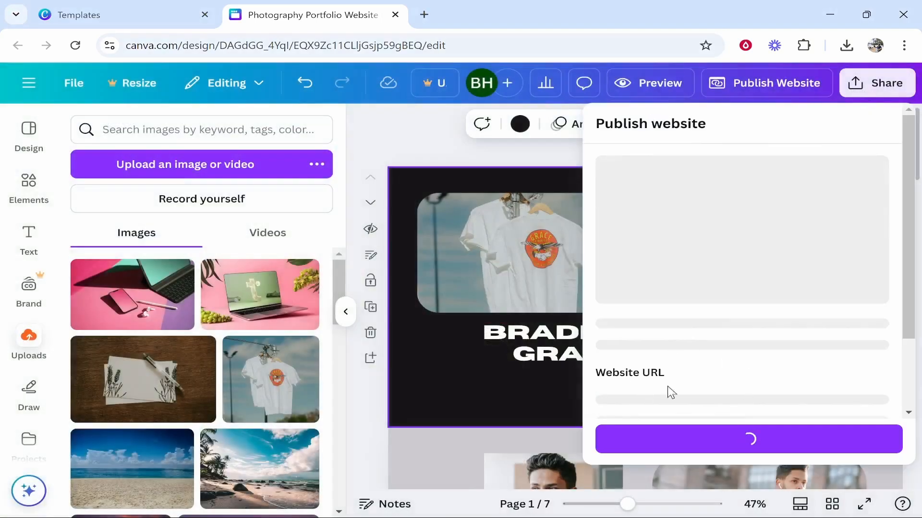
- Choose the free my.canva.site domain for the website URL, then close without publishing
{"action": "scroll", "coordinate": [691, 368], "scroll_direction": "down", "scroll_amount": 2}
{"action": "left_click", "coordinate": [654, 344]}
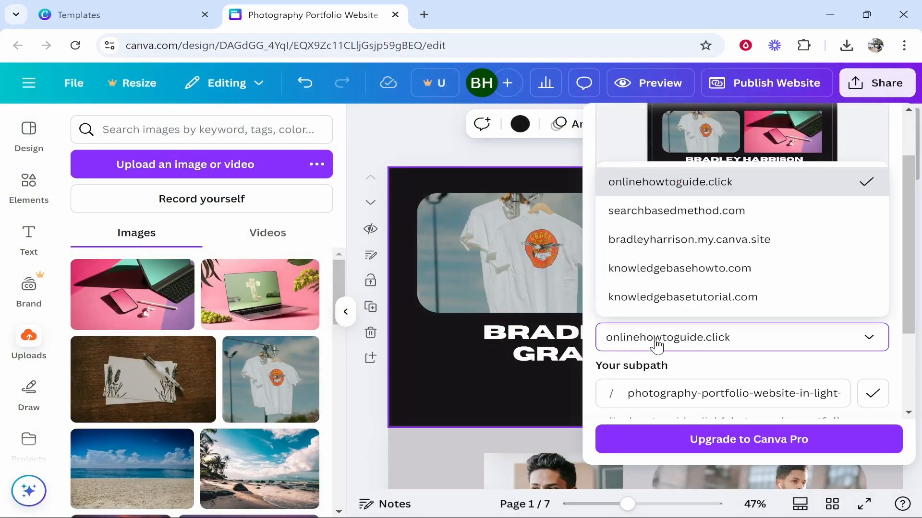
{"action": "left_click", "coordinate": [693, 240]}
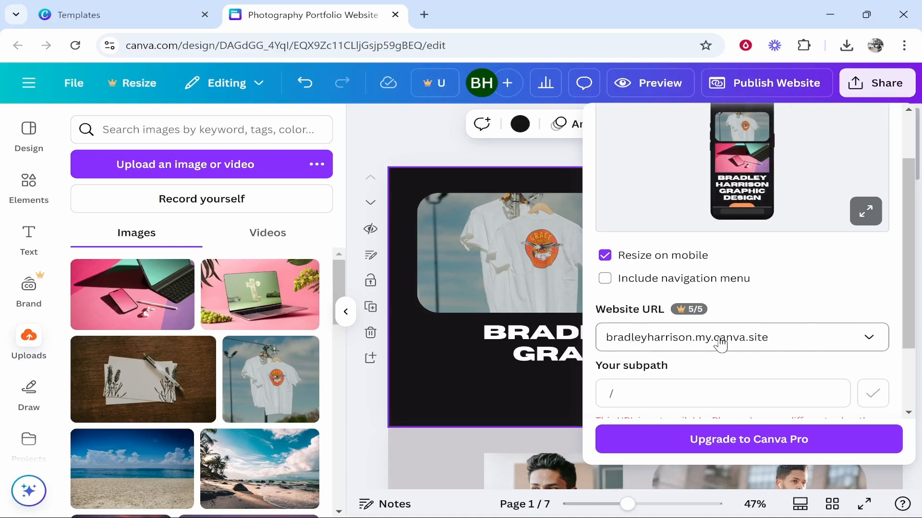
{"action": "scroll", "coordinate": [718, 384], "scroll_direction": "down", "scroll_amount": 2}
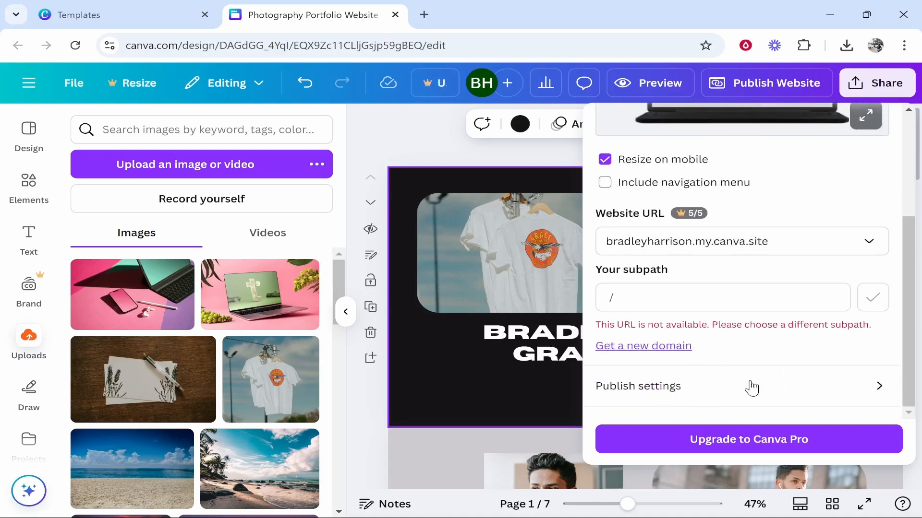
{"action": "scroll", "coordinate": [723, 188], "scroll_direction": "up", "scroll_amount": 4}
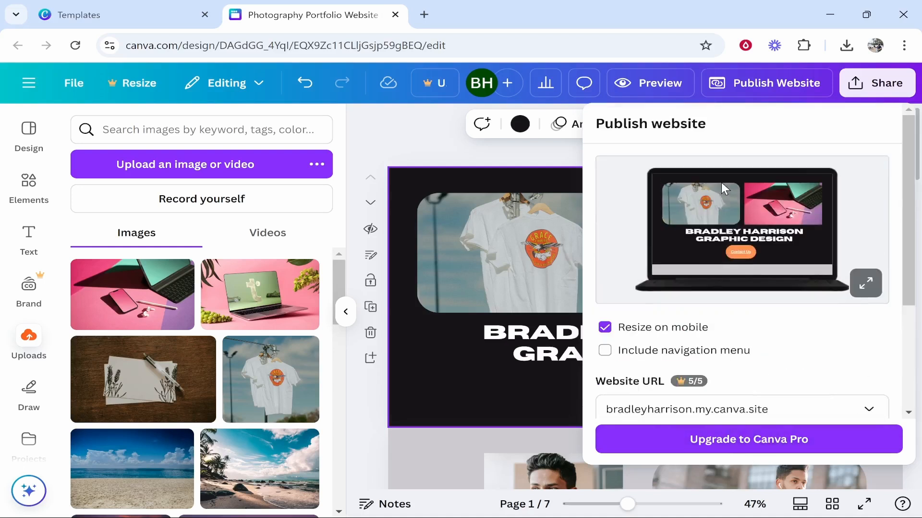
{"action": "left_click", "coordinate": [409, 144]}
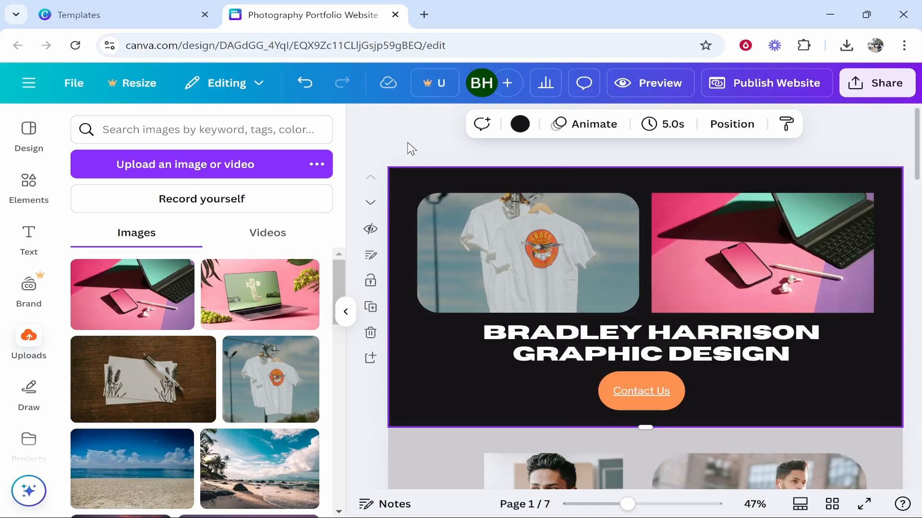
- From Projects, open the Sales Product Website design and launch its live my.canva.site address
{"action": "left_click", "coordinate": [400, 136]}
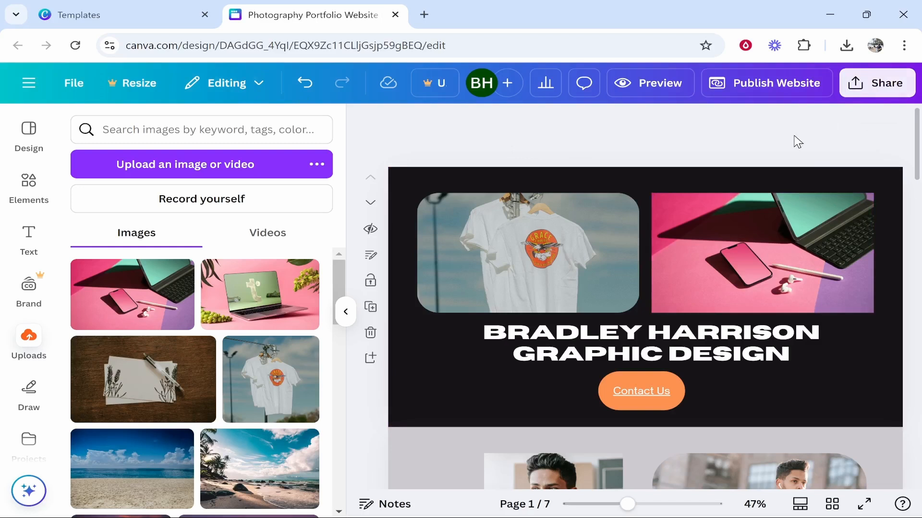
{"action": "left_click", "coordinate": [120, 14]}
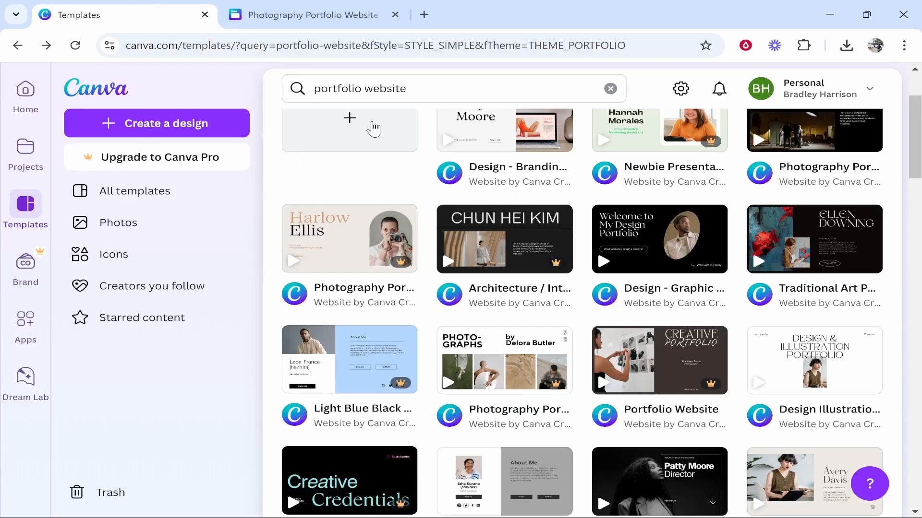
{"action": "left_click", "coordinate": [18, 159]}
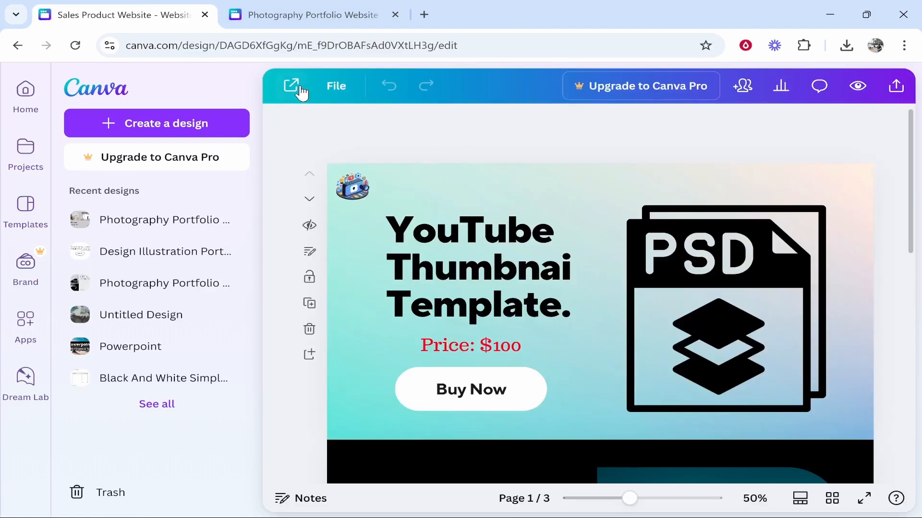
{"action": "left_click", "coordinate": [293, 87]}
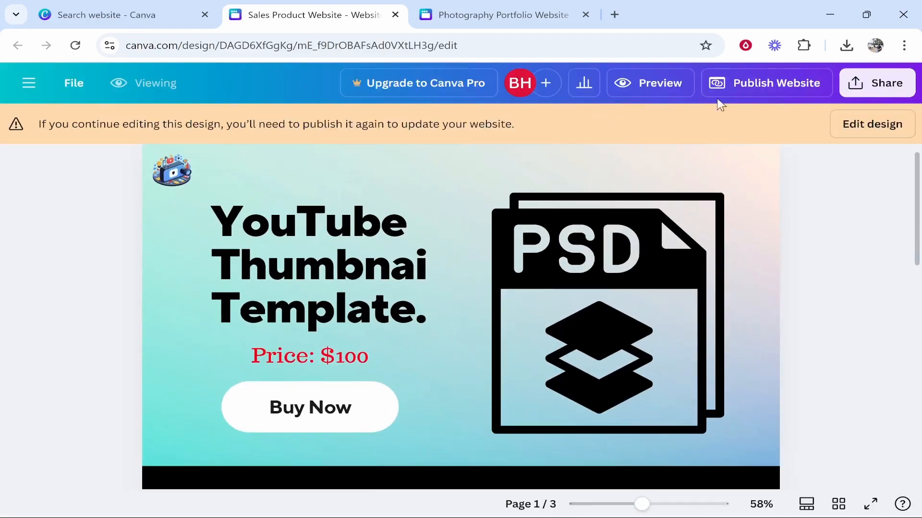
{"action": "left_click", "coordinate": [776, 91]}
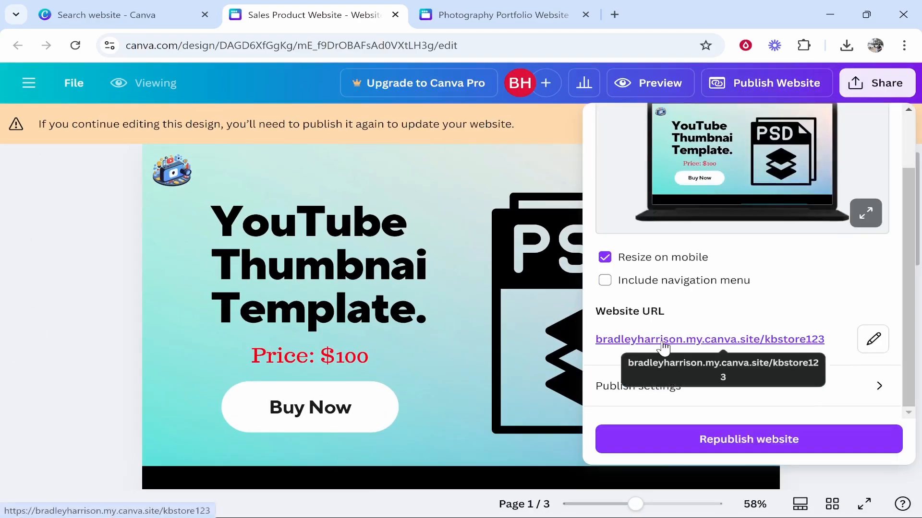
{"action": "left_click", "coordinate": [702, 342]}
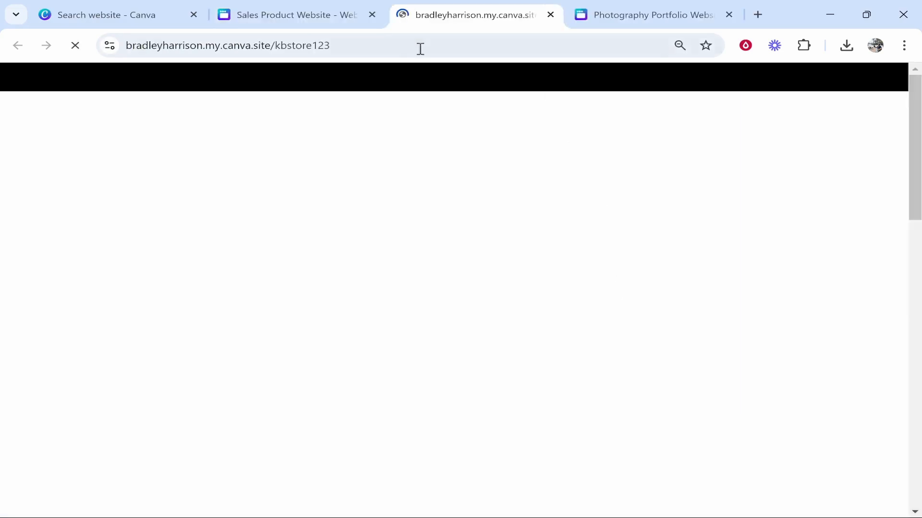
- Select the live site's web address, check the design editor tab, then return to the site
{"action": "left_click_drag", "start_coordinate": [336, 46], "coordinate": [118, 50]}
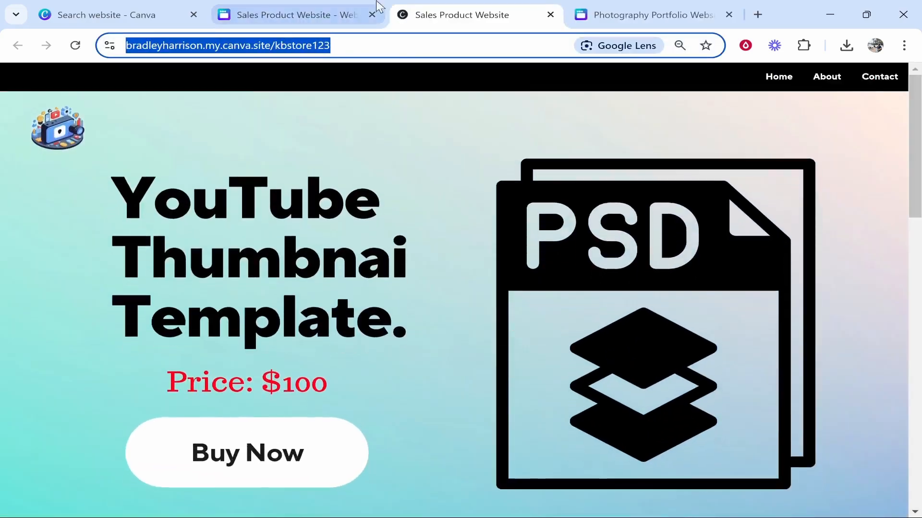
{"action": "left_click", "coordinate": [362, 10]}
{"action": "left_click", "coordinate": [475, 10]}
{"action": "left_click", "coordinate": [225, 111]}
- Scroll the Sales Product Website down to the contact footer and back, highlighting the YouTube heading
{"action": "scroll", "coordinate": [313, 173], "scroll_direction": "down", "scroll_amount": 10}
{"action": "scroll", "coordinate": [313, 179], "scroll_direction": "down", "scroll_amount": 5}
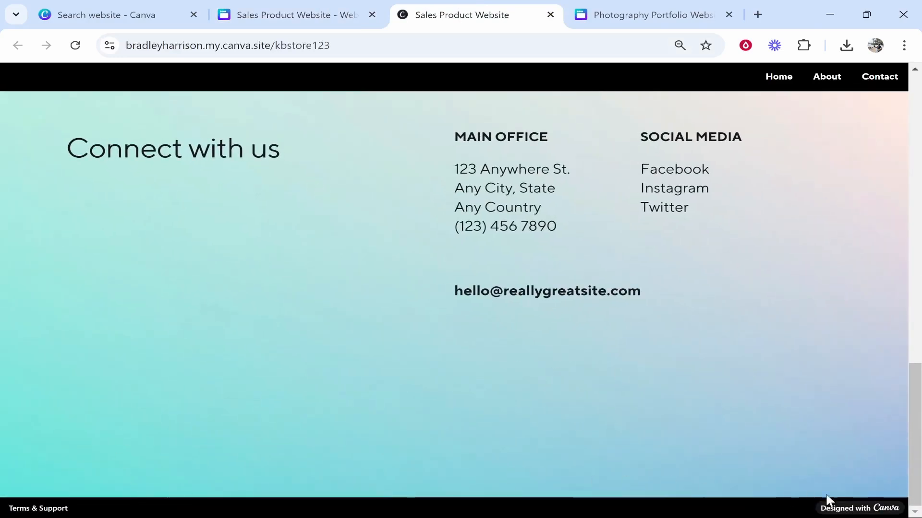
{"action": "scroll", "coordinate": [742, 486], "scroll_direction": "up", "scroll_amount": 12}
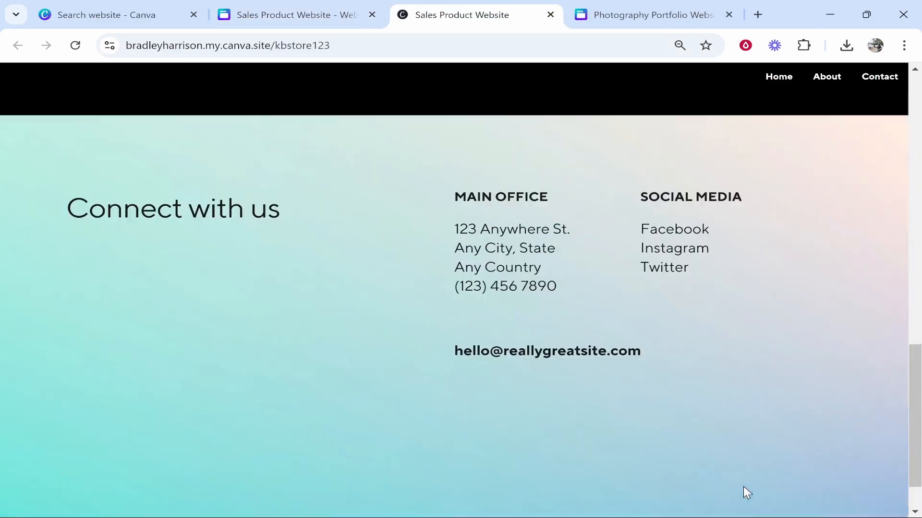
{"action": "scroll", "coordinate": [296, 310], "scroll_direction": "down", "scroll_amount": 3}
{"action": "scroll", "coordinate": [266, 287], "scroll_direction": "up", "scroll_amount": 3}
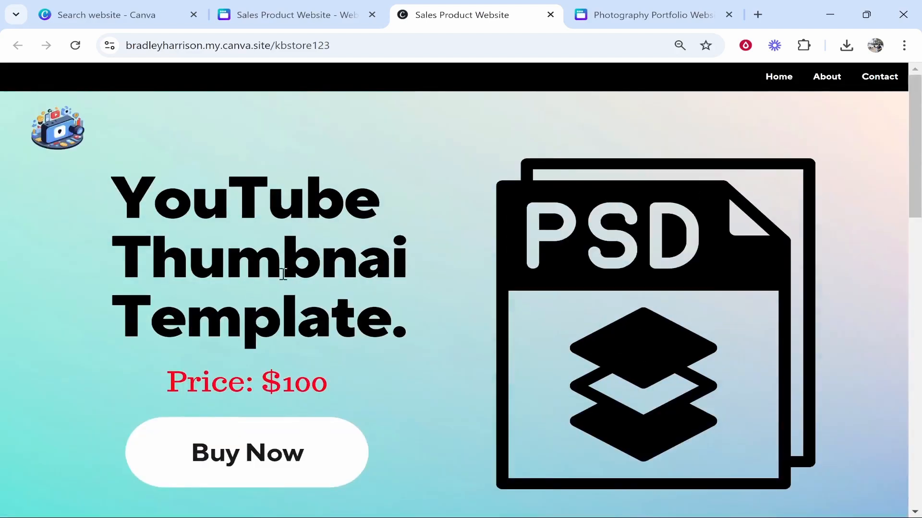
{"action": "left_click_drag", "start_coordinate": [116, 189], "coordinate": [420, 208]}
{"action": "left_click", "coordinate": [377, 203]}
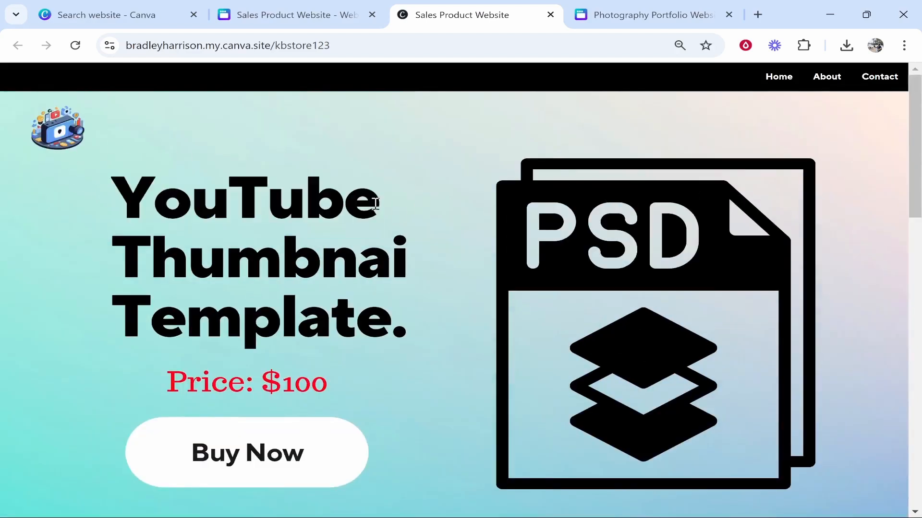